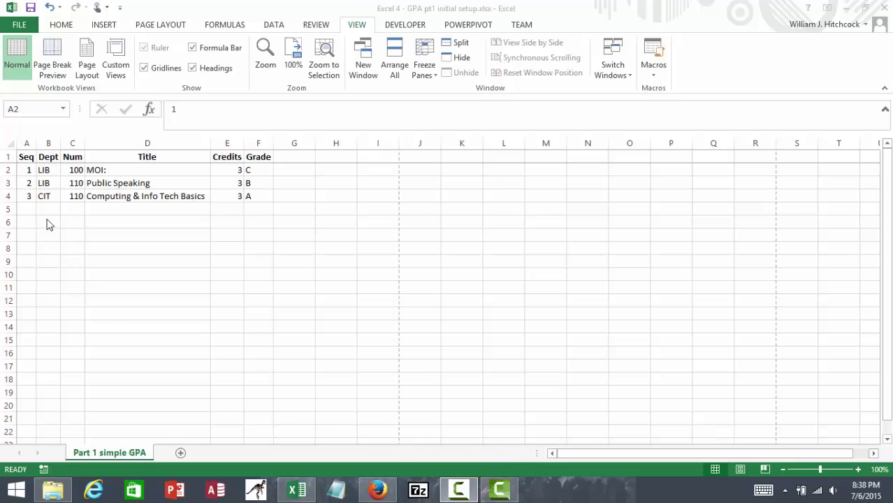
# - Review the first course's entries from sequence number through grade, along with the grades of the other two courses
pyautogui.click(26, 169)
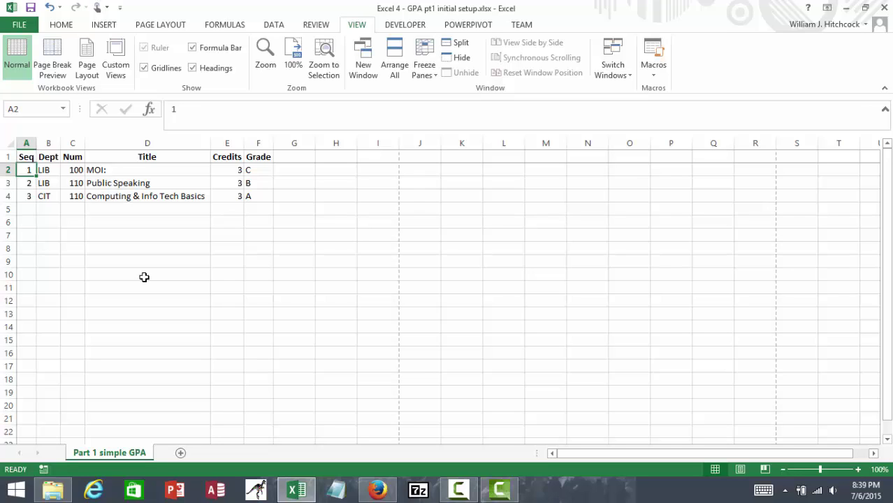
pyautogui.press('Right')
pyautogui.press('Right')
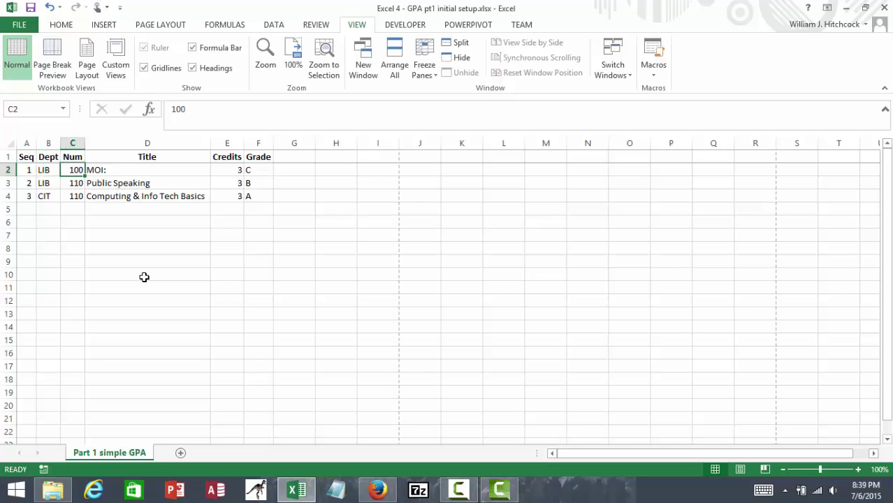
pyautogui.press('Right')
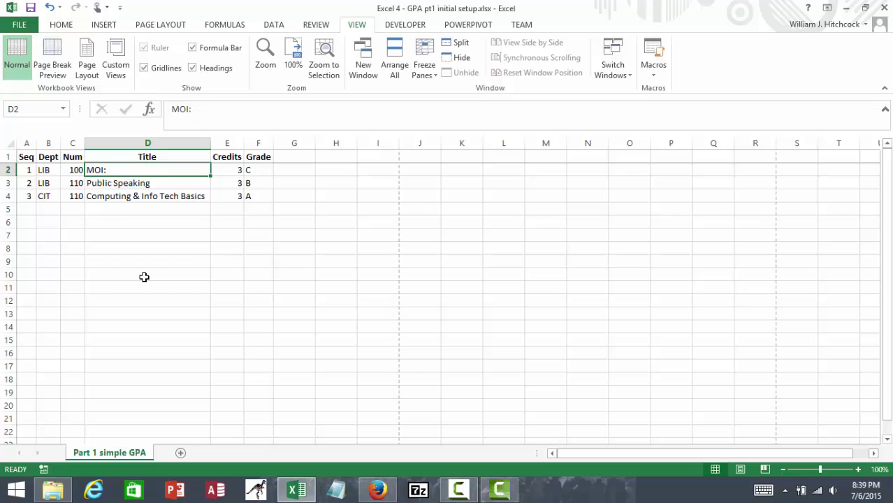
pyautogui.press('Right')
pyautogui.press('Right')
pyautogui.press('Down')
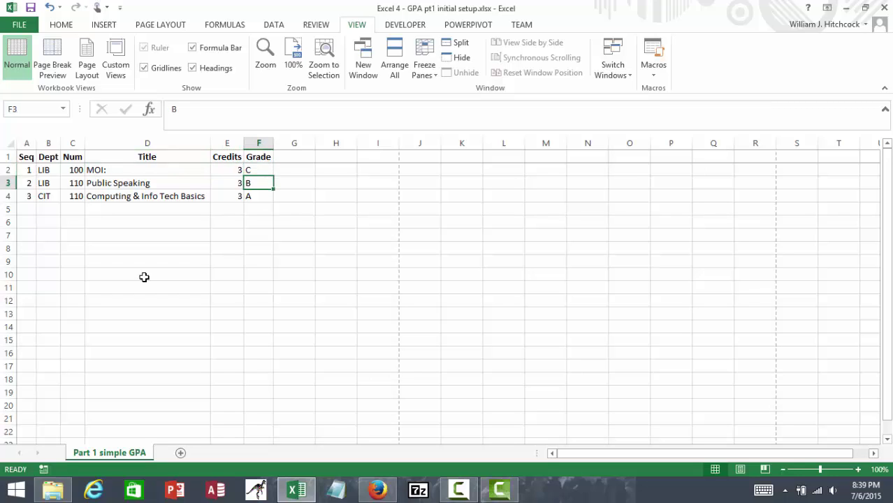
pyautogui.press('Down')
# - Enter the label GPA in cell E6 and the letter grade B beside it in F6
pyautogui.press('Down')
pyautogui.press('Down')
pyautogui.press('Left')
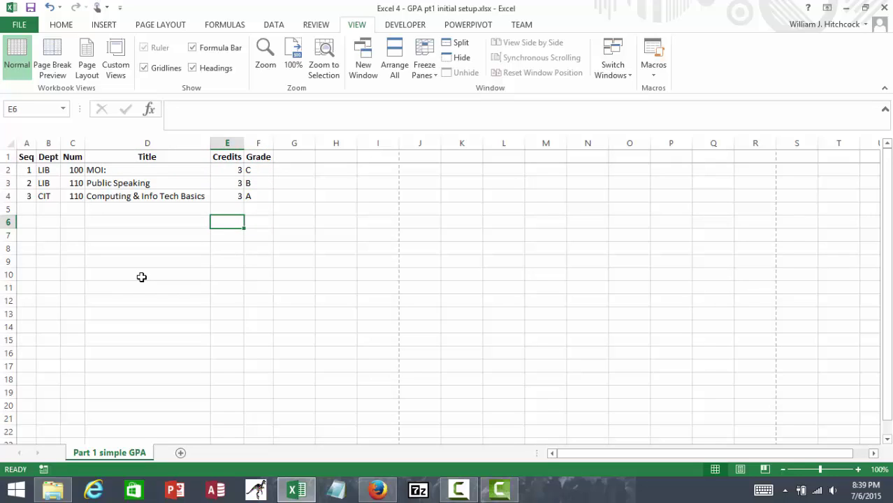
pyautogui.write('GPA')
pyautogui.press('Tab')
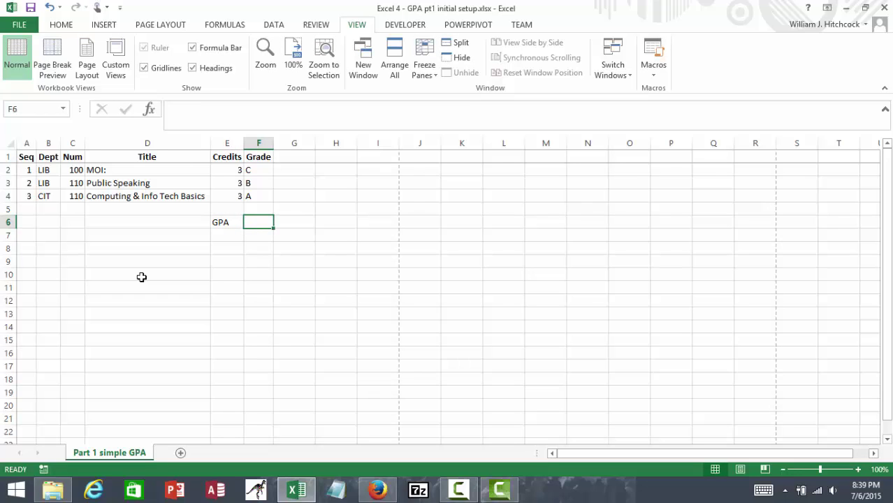
pyautogui.write('B')
pyautogui.press('Return')
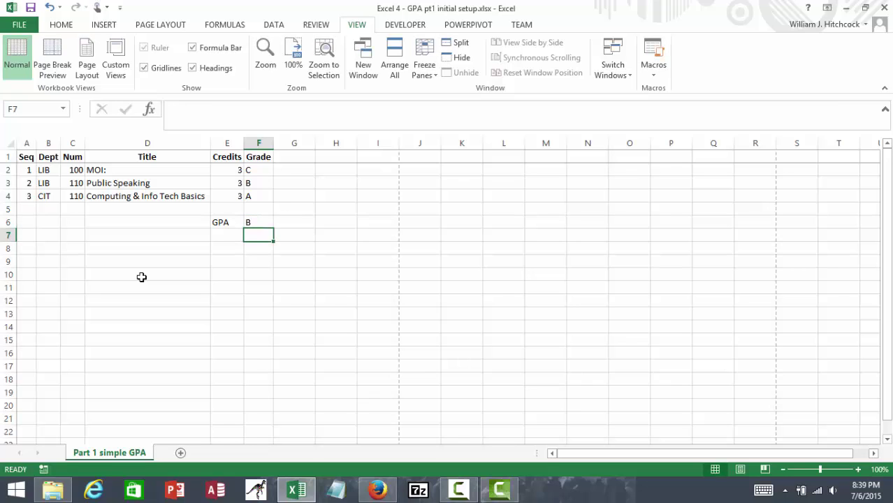
# - Enter 3.0 in cell F7 beneath the letter grade and apply the comma number format to it
pyautogui.write('3.0')
pyautogui.press('Return')
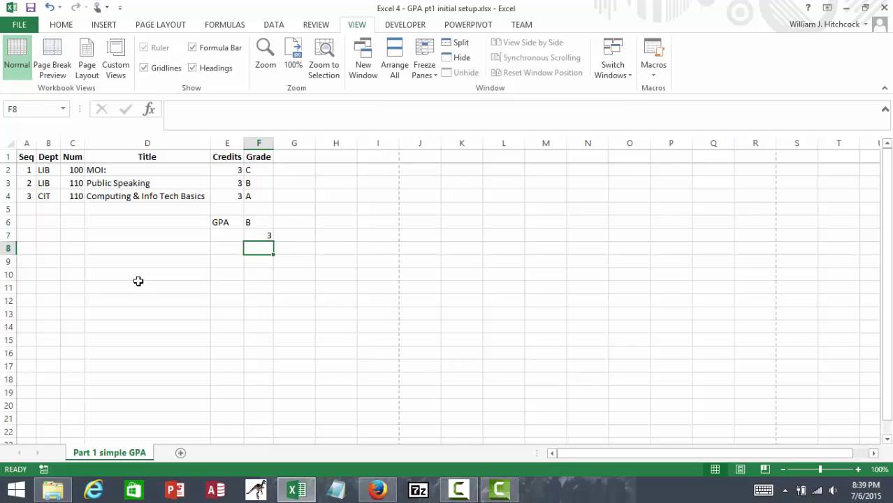
pyautogui.press('Up')
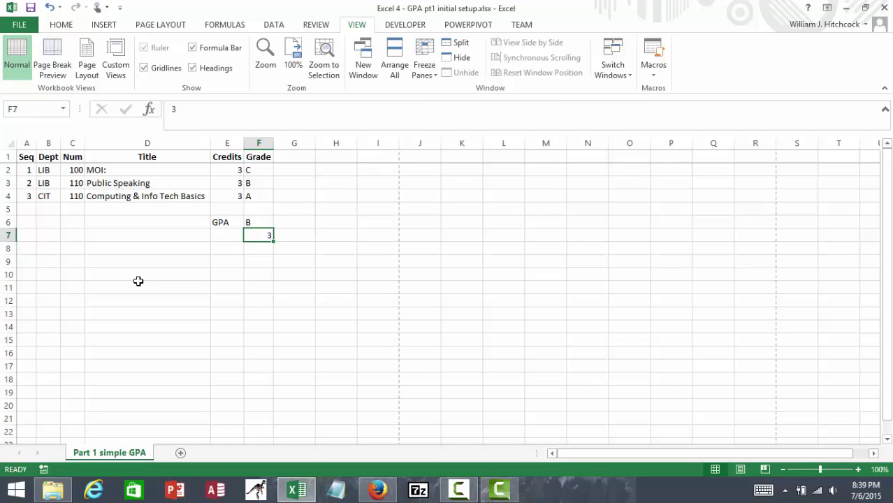
pyautogui.click(62, 26)
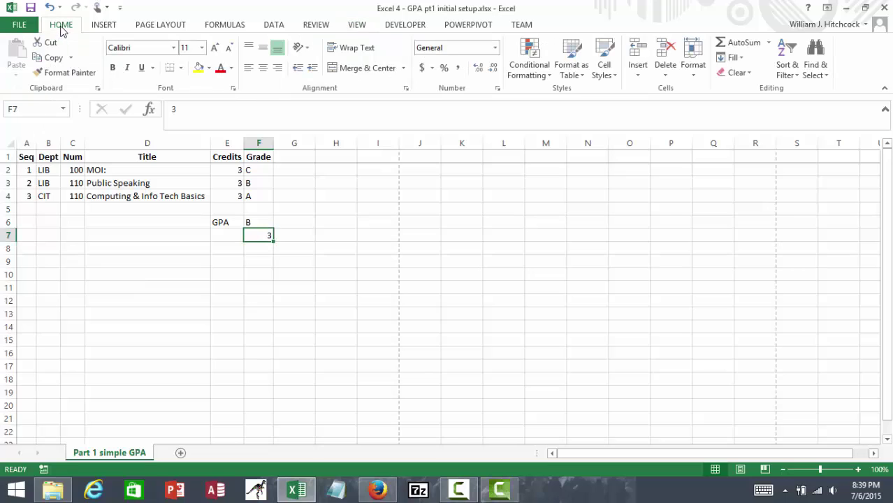
pyautogui.click(457, 68)
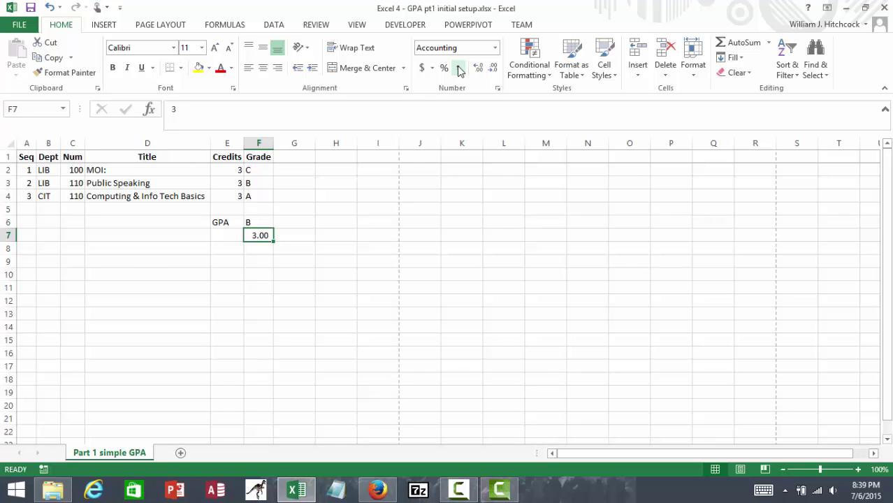
# - Change the MOI: course grade to D and the Public Speaking grade to C
pyautogui.press('Up')
pyautogui.press('Up')
pyautogui.press('Up')
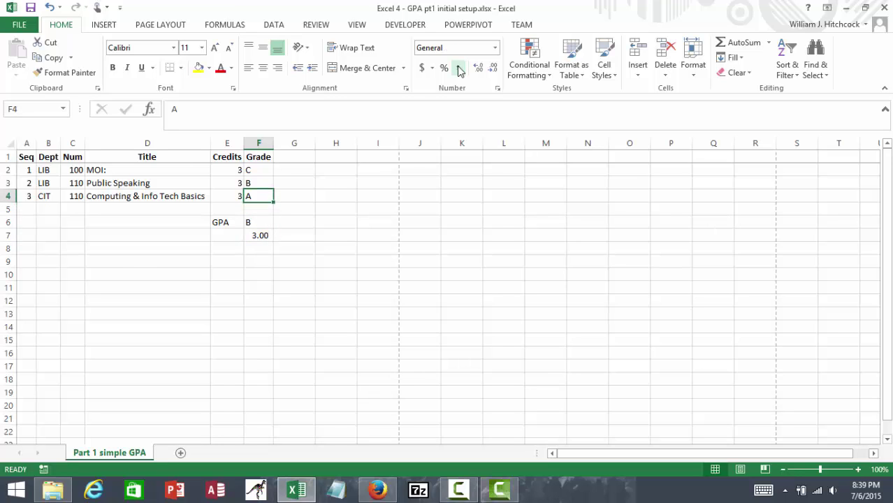
pyautogui.press('Up')
pyautogui.press('Up')
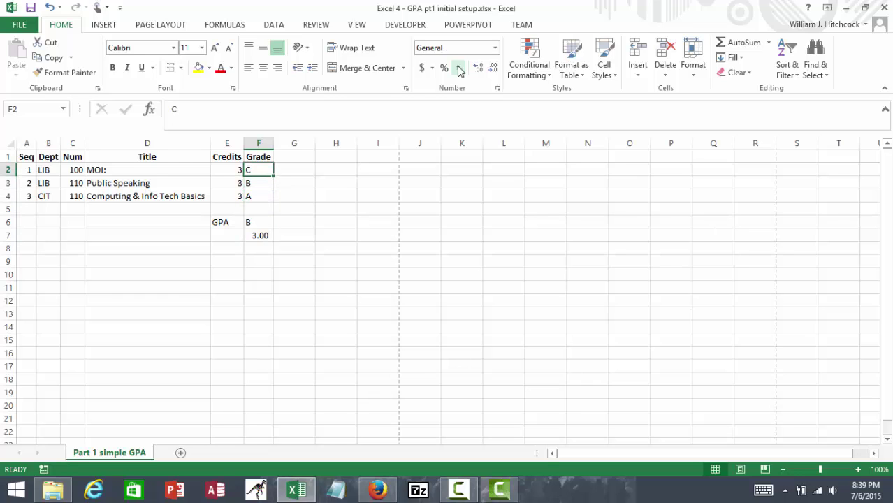
pyautogui.press('Down')
pyautogui.press('Down')
pyautogui.press('Up')
pyautogui.press('Up')
pyautogui.write('D')
pyautogui.press('Return')
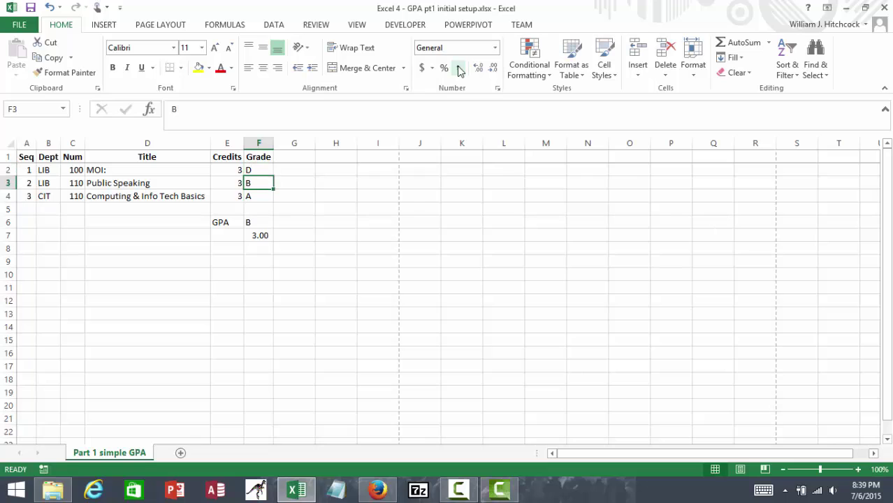
pyautogui.write('C')
pyautogui.press('Return')
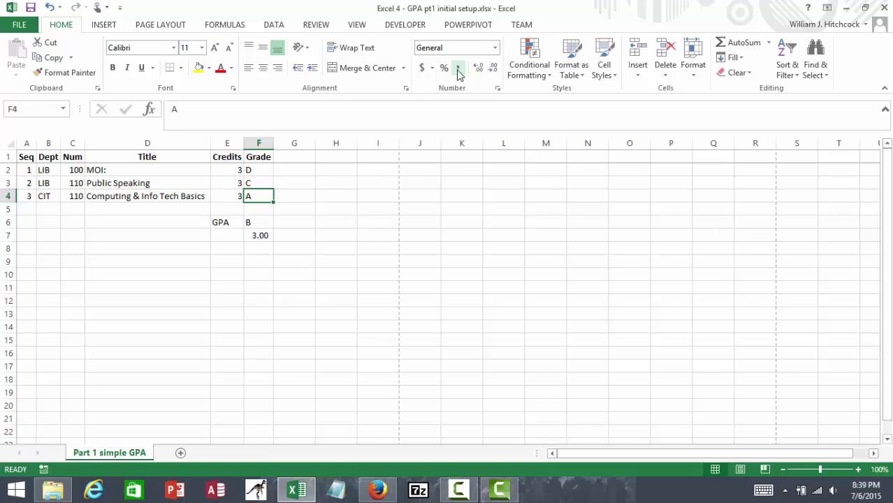
# - Add the column heading Grade Points in cell G1, next to the Grade column
pyautogui.press('Up')
pyautogui.press('Up')
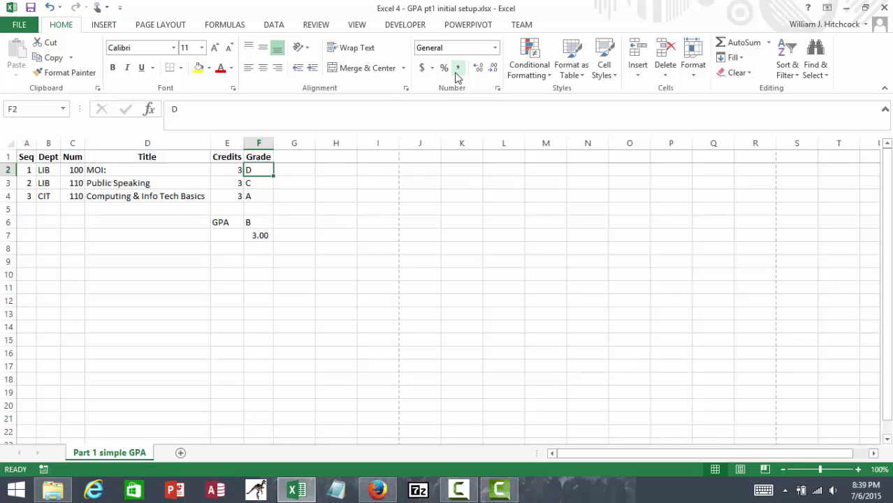
pyautogui.press('Down')
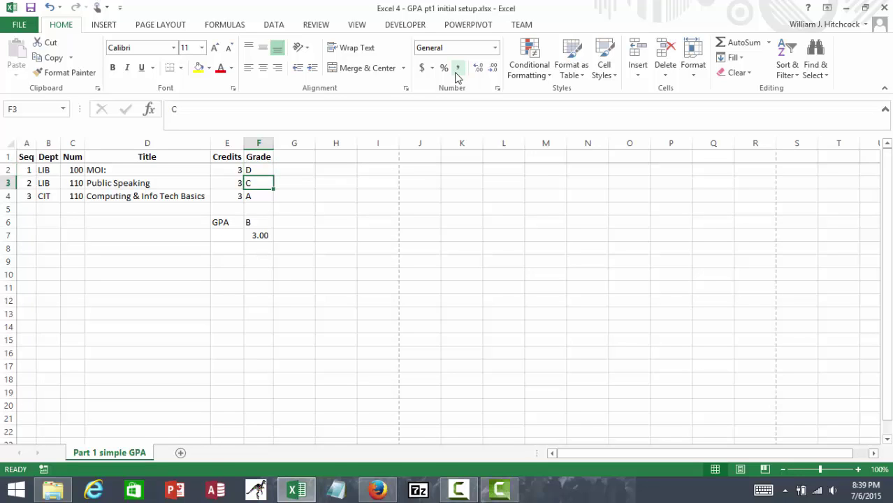
pyautogui.press('Down')
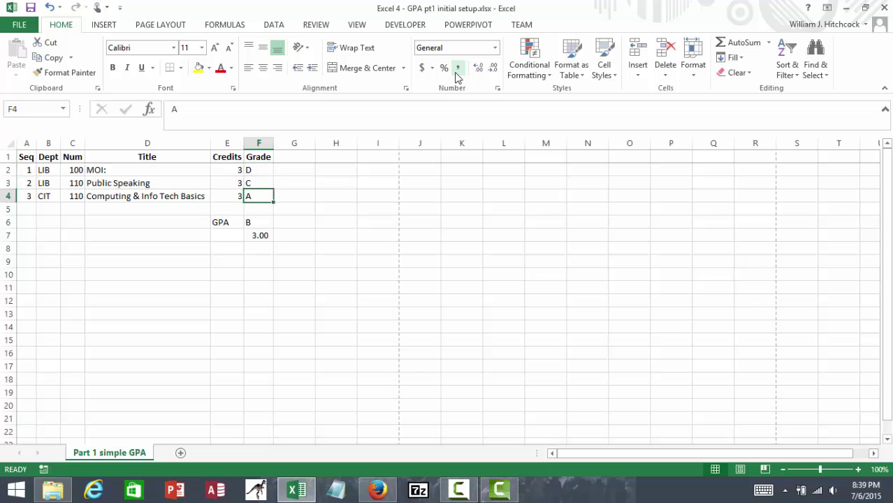
pyautogui.press('Right')
pyautogui.press('Up')
pyautogui.press('Up')
pyautogui.press('Up')
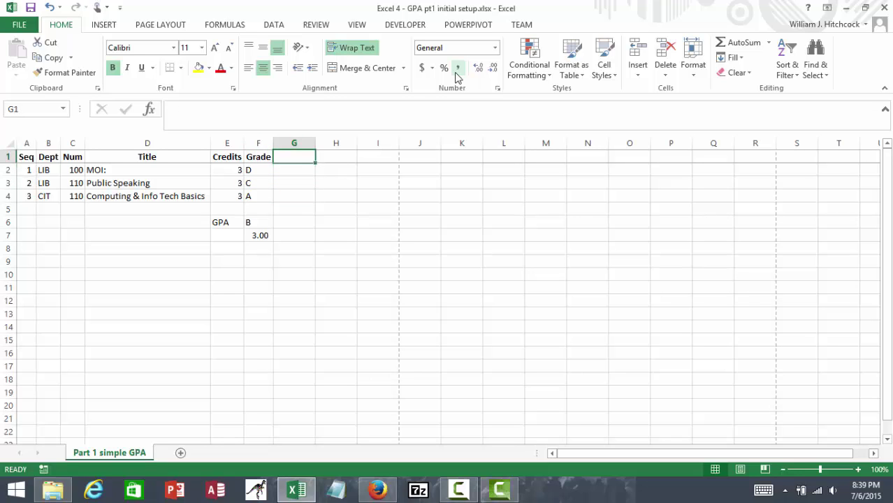
pyautogui.write('G')
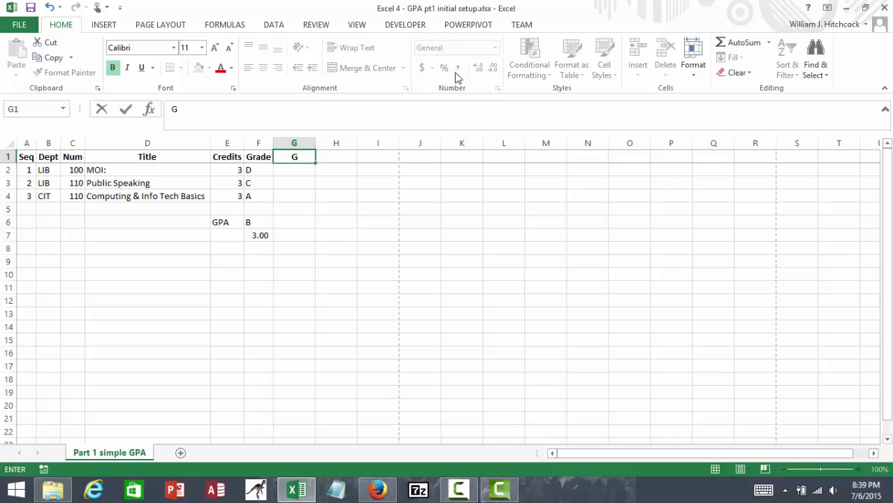
pyautogui.write('rade Points')
pyautogui.hotkey('ctrl', 'Return')
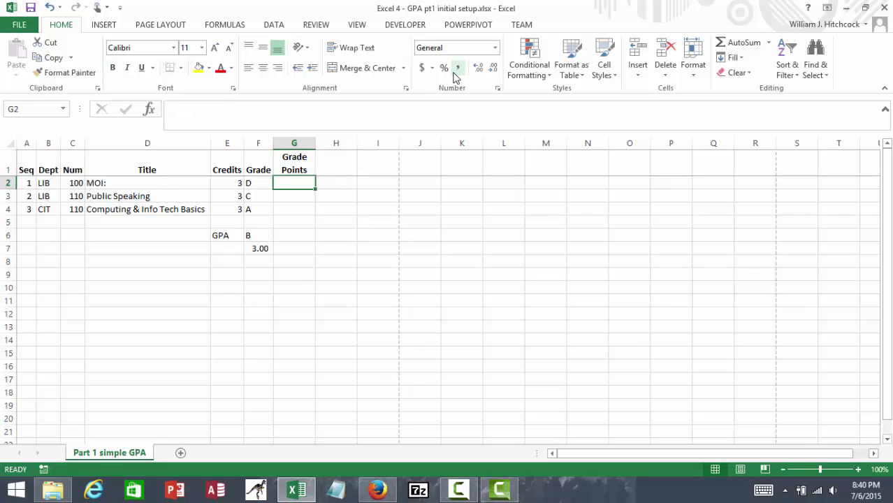
# - Fill the Grade Points column with 1, 2 and 4 for the three courses in G2 to G4
pyautogui.write('1')
pyautogui.press('Return')
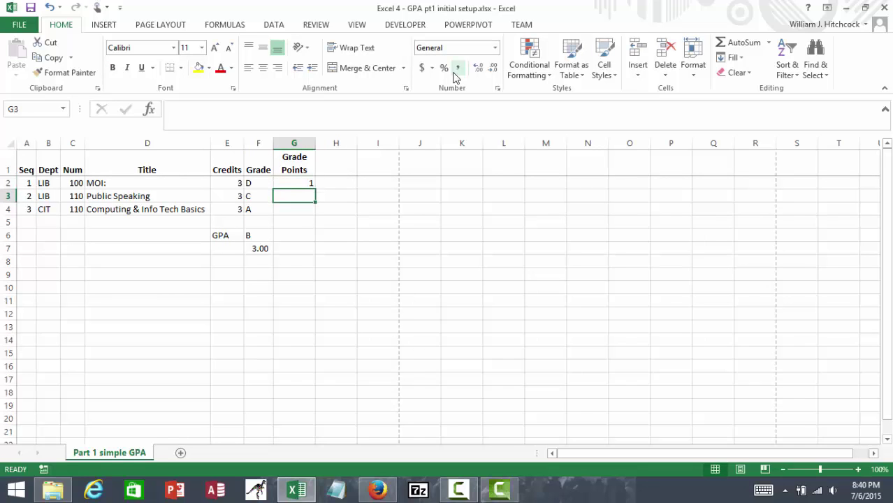
pyautogui.write('2')
pyautogui.press('Return')
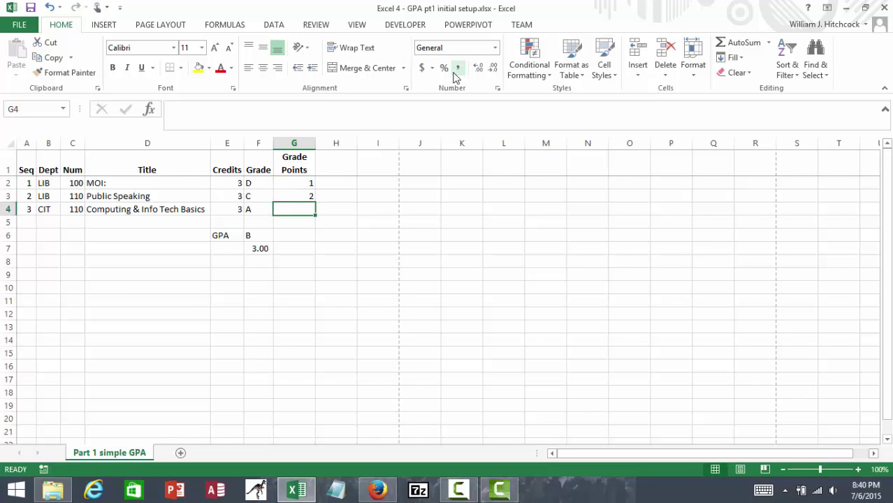
pyautogui.write('4')
pyautogui.press('Return')
# - Calculate the average of G1:G5 in cell G7 with the AVERAGE function and apply the comma number format
pyautogui.press('Down')
pyautogui.press('Down')
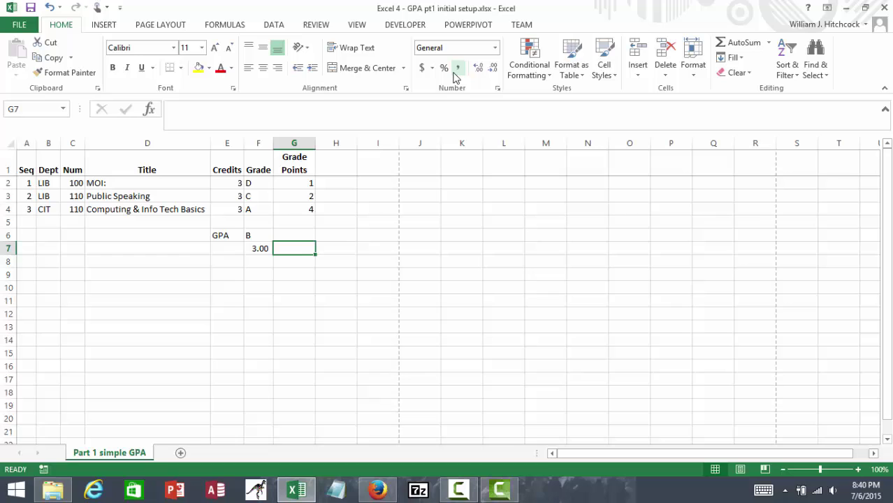
pyautogui.write('=s')
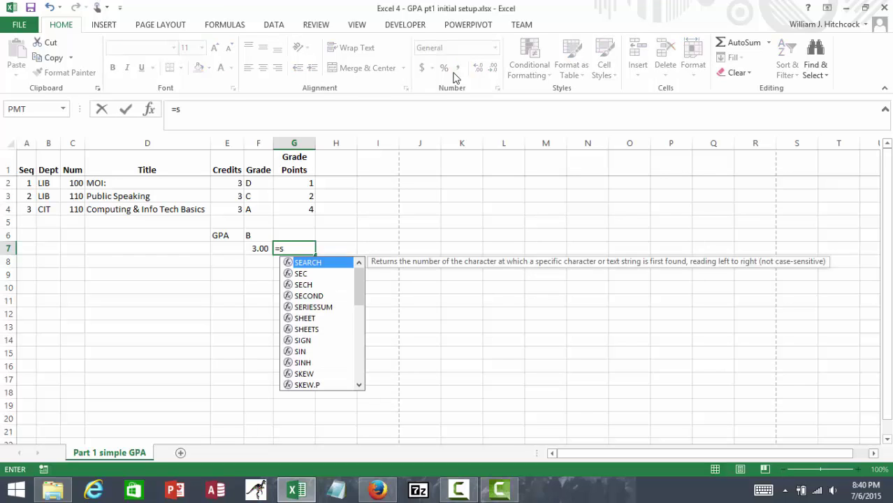
pyautogui.press('BackSpace')
pyautogui.write('average')
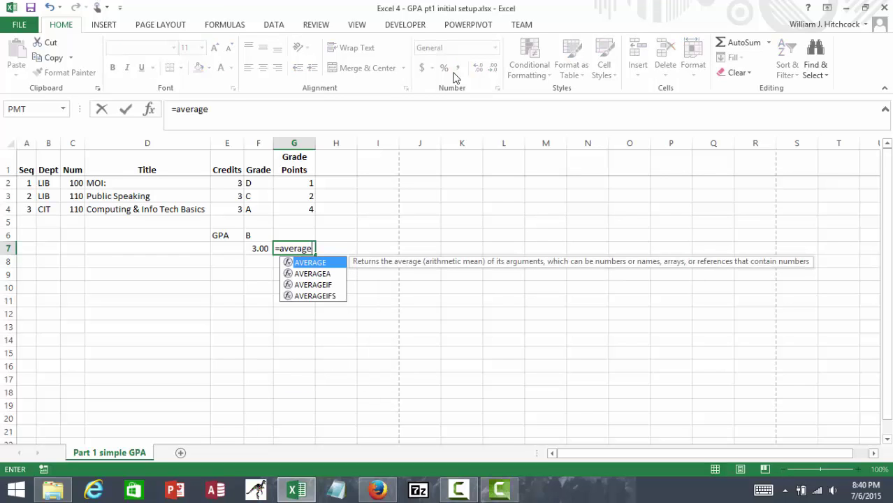
pyautogui.write('(')
pyautogui.press('Up')
pyautogui.press('Up')
pyautogui.press('Up')
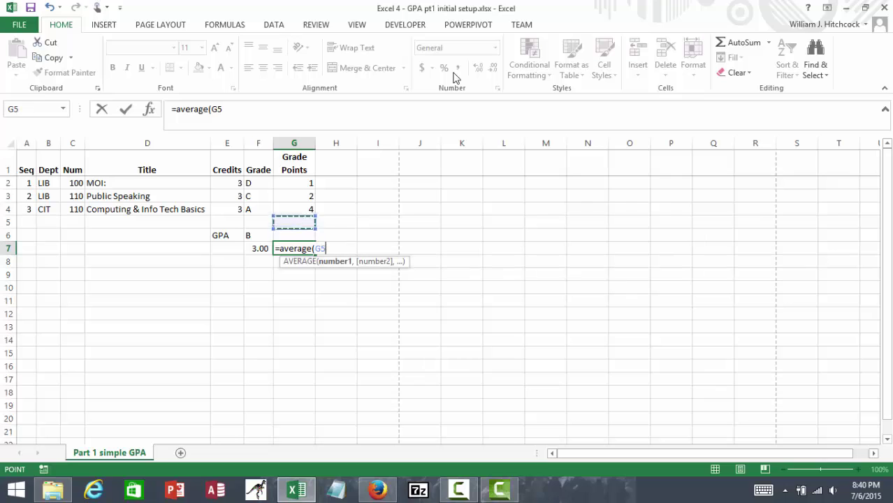
pyautogui.press('Down')
pyautogui.hotkey('shift', 'Up')
pyautogui.hotkey('shift', 'Up')
pyautogui.hotkey('shift', 'Up')
pyautogui.hotkey('shift', 'Up')
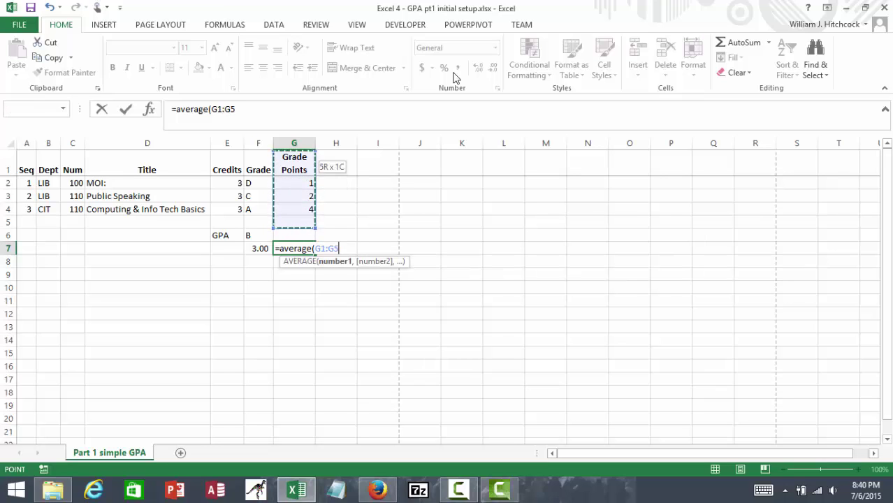
pyautogui.press('Return')
pyautogui.press('Up')
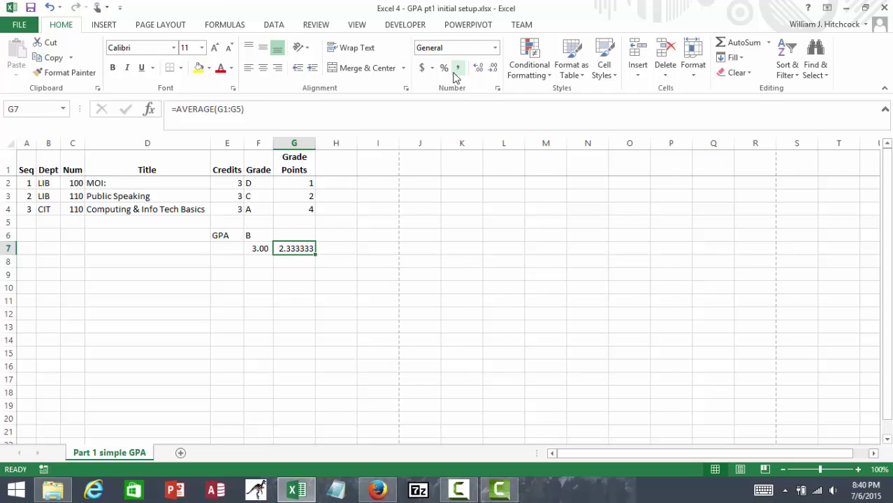
pyautogui.click(454, 73)
# - Set the MOI: course grade back to C and the Public Speaking grade back to B
pyautogui.click(257, 186)
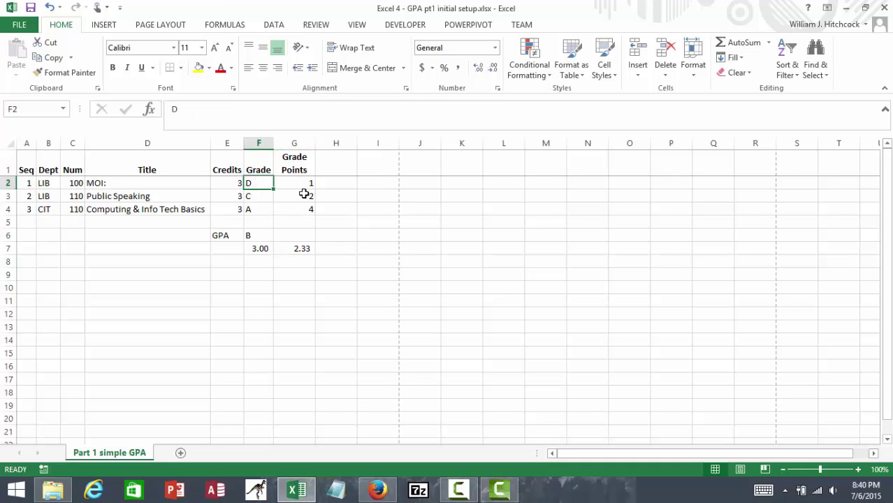
pyautogui.write('C')
pyautogui.press('Return')
pyautogui.write('B')
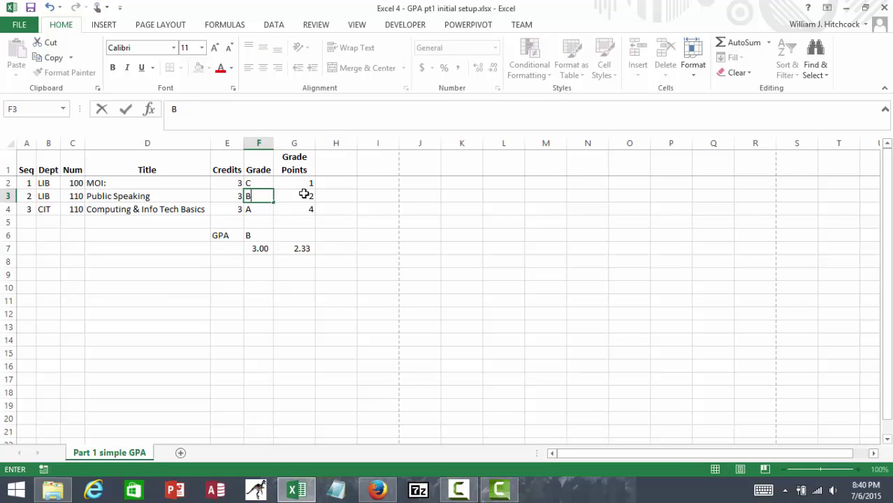
pyautogui.press('Return')
# - Set the grade points to 2 for MOI: and 3 for Public Speaking, and select the average in G7
pyautogui.click(298, 184)
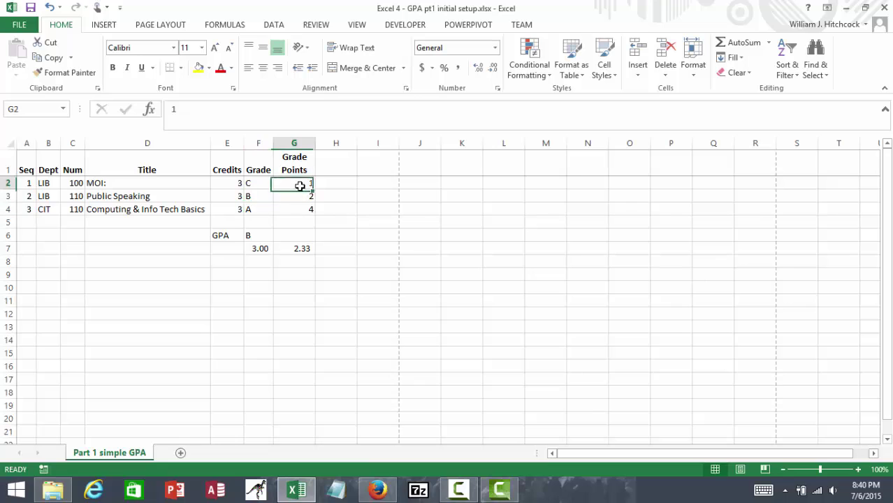
pyautogui.write('2')
pyautogui.press('Return')
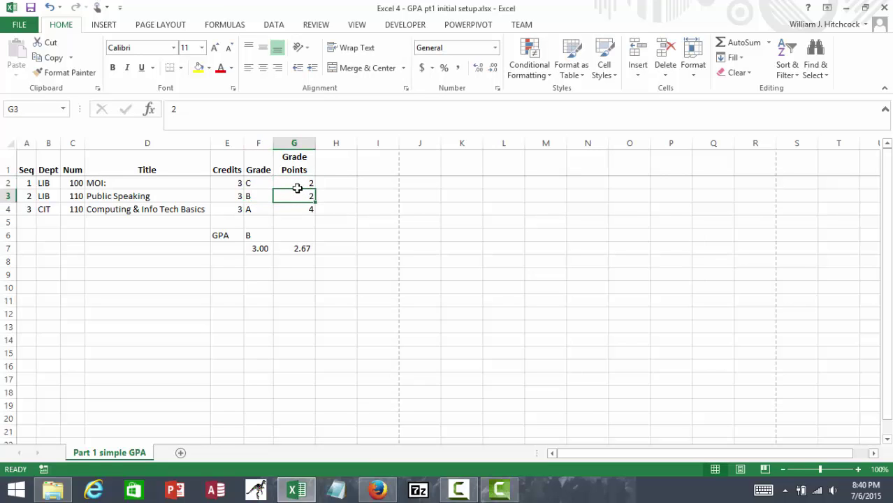
pyautogui.write('3')
pyautogui.press('Return')
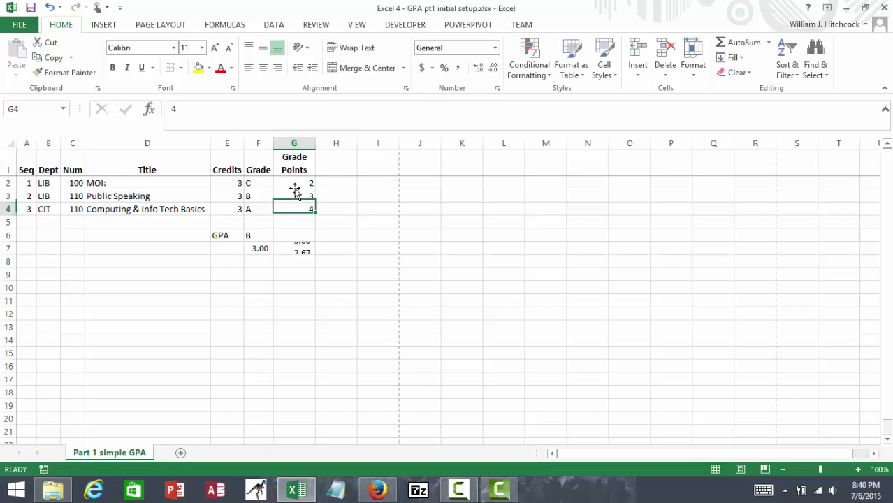
pyautogui.press('Down')
pyautogui.press('Down')
pyautogui.press('Down')
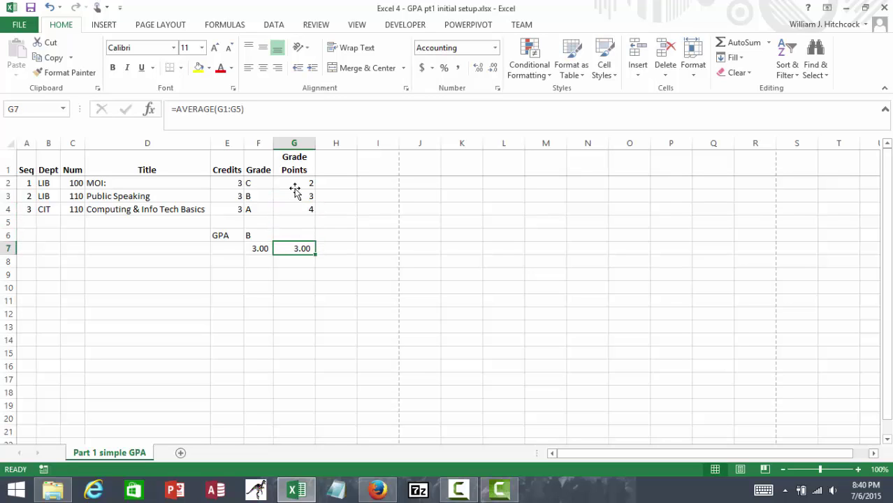
# - Set the department of the first course to MAT and its number to 117
pyautogui.press('Left')
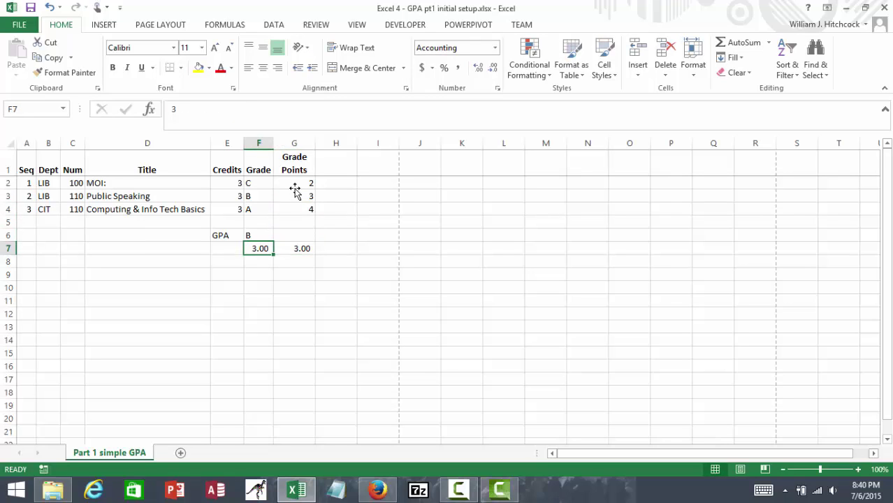
pyautogui.press('Right')
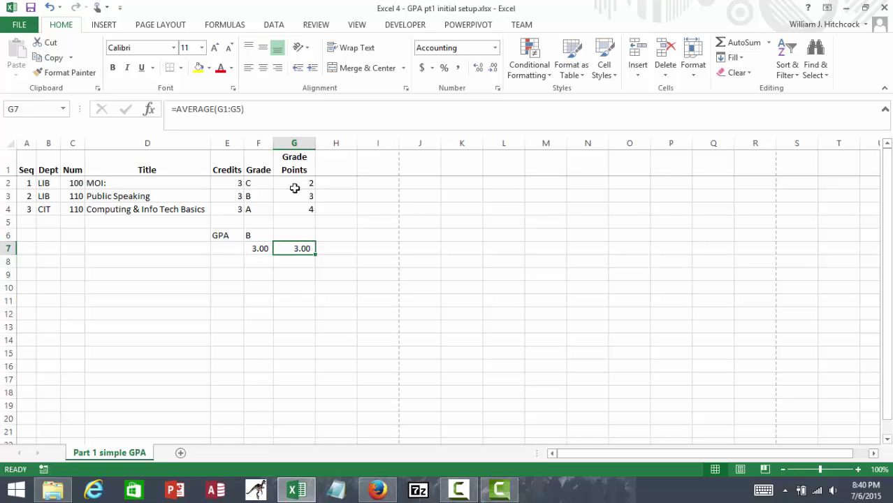
pyautogui.press('Up')
pyautogui.press('Up')
pyautogui.press('Up')
pyautogui.press('Up')
pyautogui.press('Up')
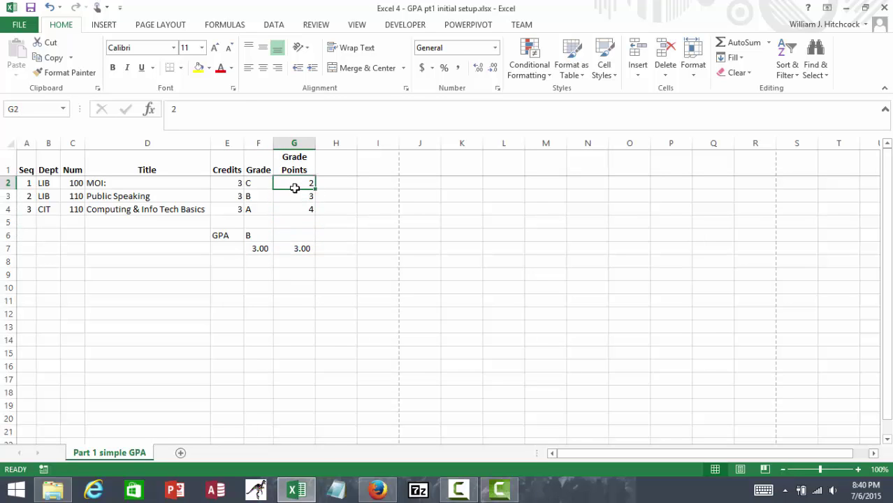
pyautogui.press('Left')
pyautogui.press('Left')
pyautogui.press('Left')
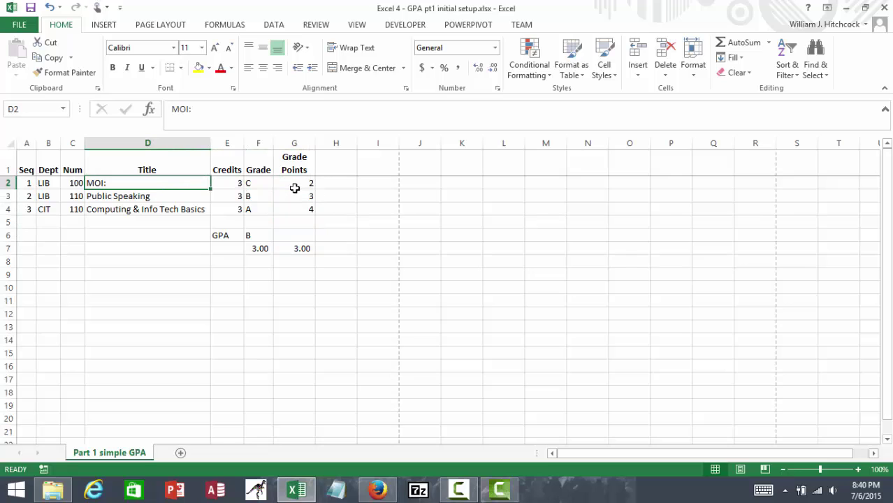
pyautogui.press('Left')
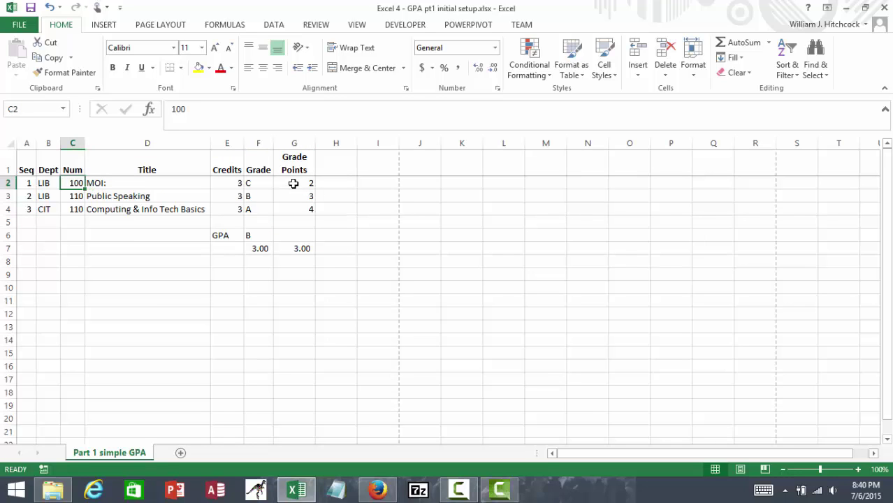
pyautogui.press('Left')
pyautogui.write('MAT')
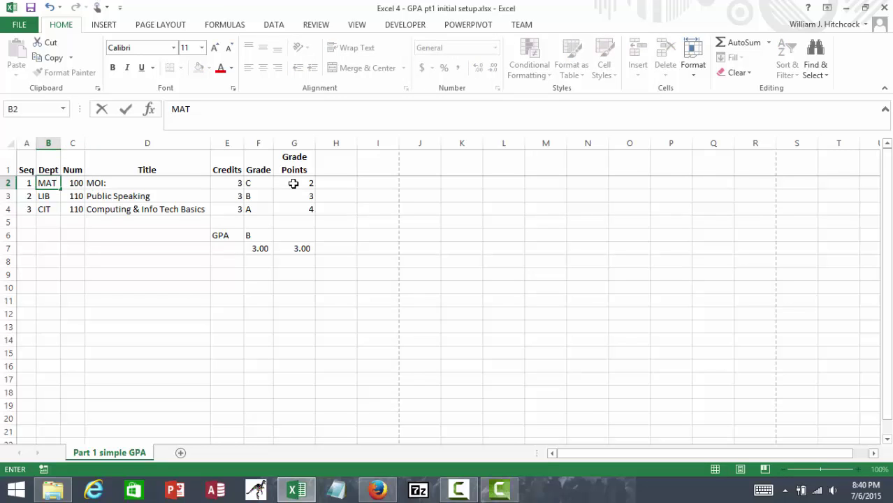
pyautogui.press('Tab')
pyautogui.write('117')
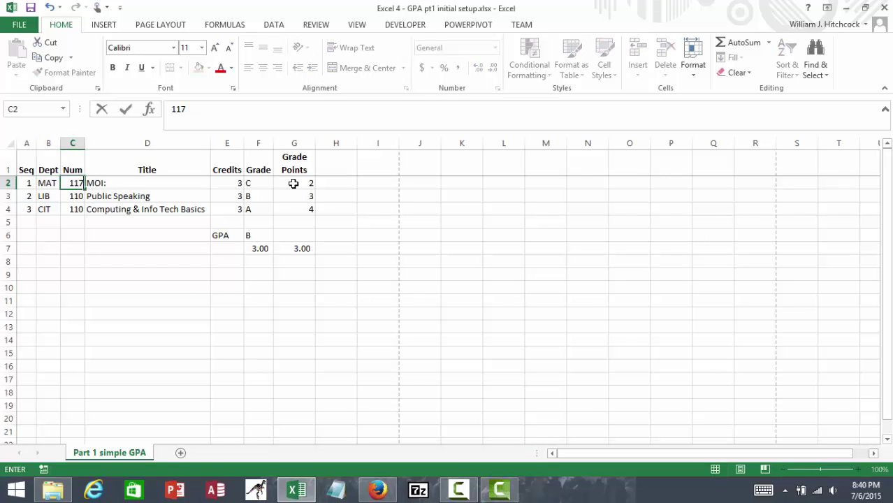
# - Set the first course's title to Pre-Calculus and its credits to 4
pyautogui.press('Tab')
pyautogui.write('Pr')
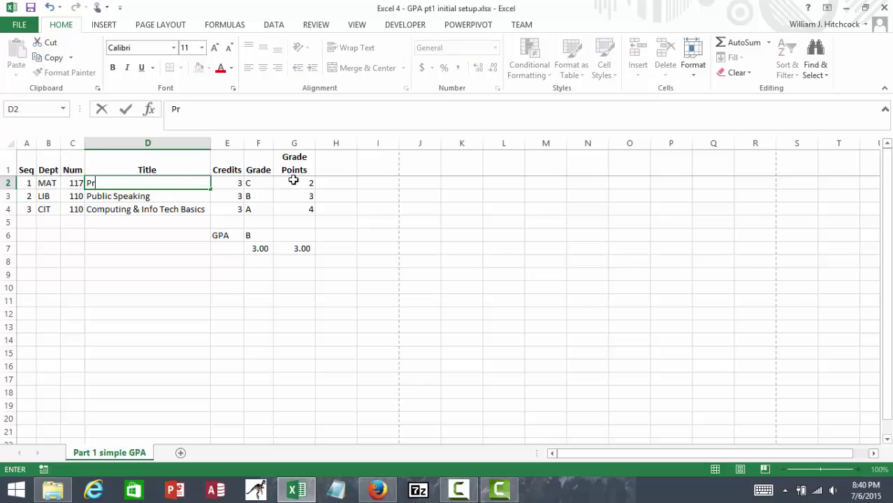
pyautogui.write('e-Calculus')
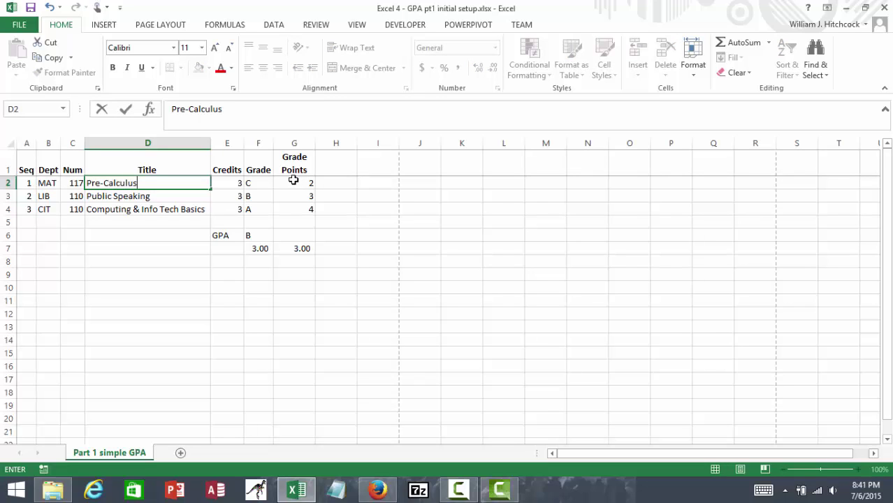
pyautogui.press('Tab')
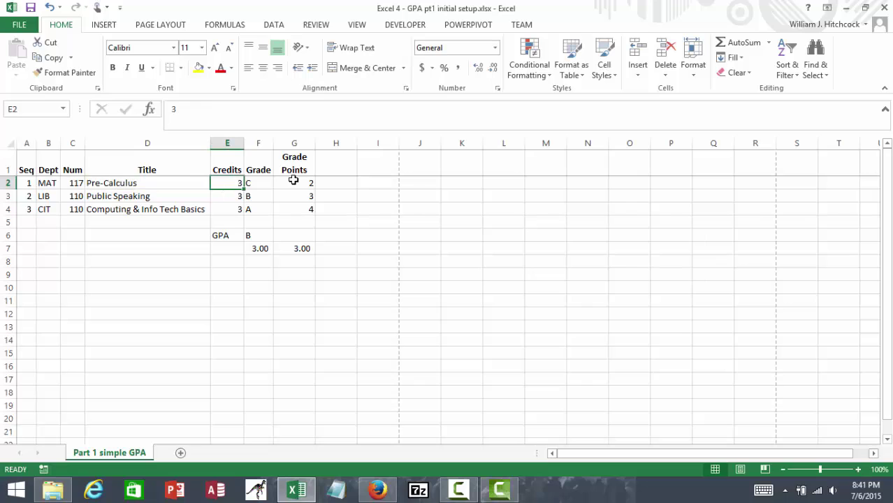
pyautogui.write('4')
pyautogui.press('Tab')
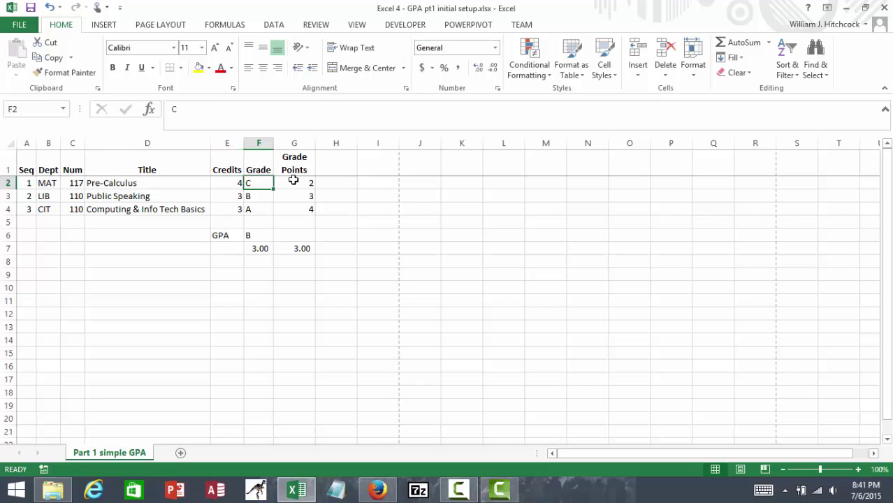
# - Check the grade point average in G7 and compare the credits with the grades of the three courses
pyautogui.press('Down')
pyautogui.press('Down')
pyautogui.press('Down')
pyautogui.press('Down')
pyautogui.press('Down')
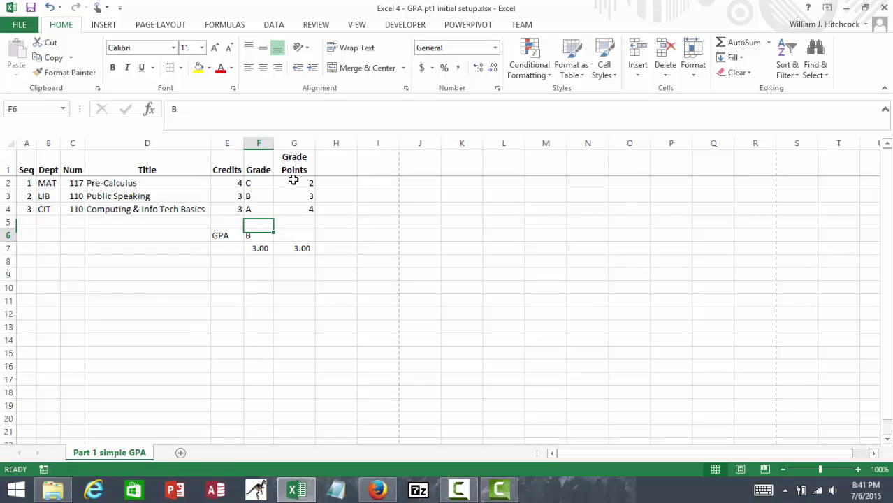
pyautogui.press('Right')
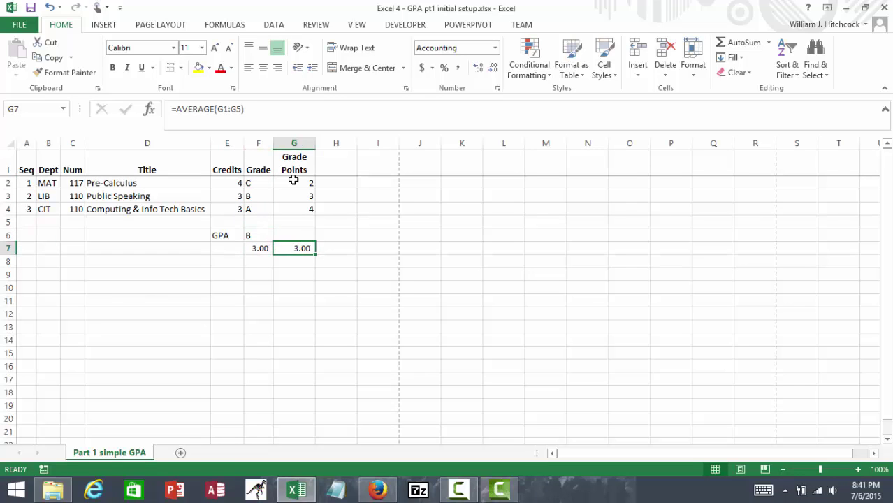
pyautogui.press('Up')
pyautogui.press('Up')
pyautogui.press('Up')
pyautogui.press('Up')
pyautogui.press('Up')
pyautogui.press('Left')
pyautogui.press('Left')
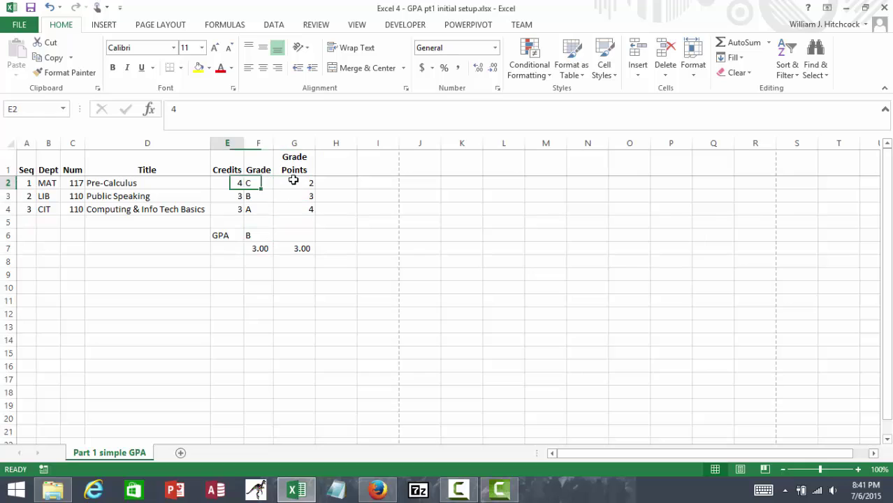
pyautogui.press('Right')
pyautogui.press('Down')
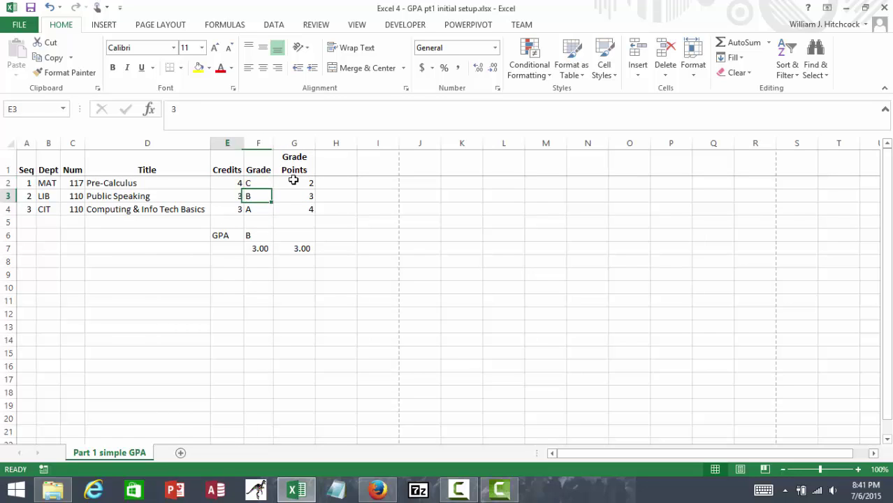
pyautogui.press('Left')
pyautogui.press('Right')
pyautogui.press('Down')
pyautogui.press('Left')
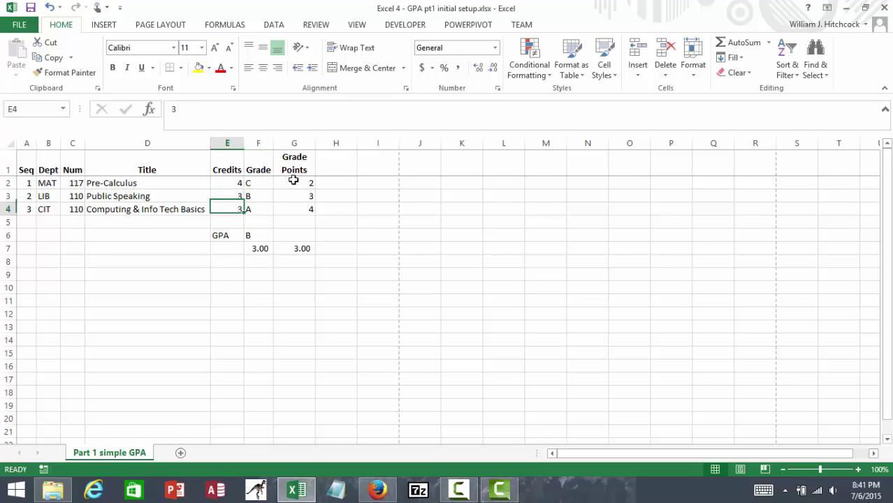
pyautogui.press('Right')
pyautogui.press('Up')
pyautogui.press('Right')
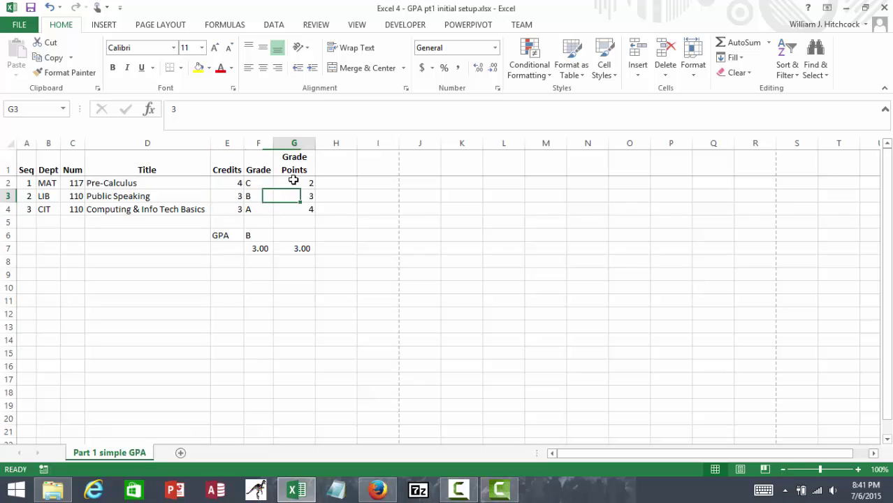
# - Add the column header Honor Points in cell H1
pyautogui.press('Up')
pyautogui.press('Up')
pyautogui.press('Right')
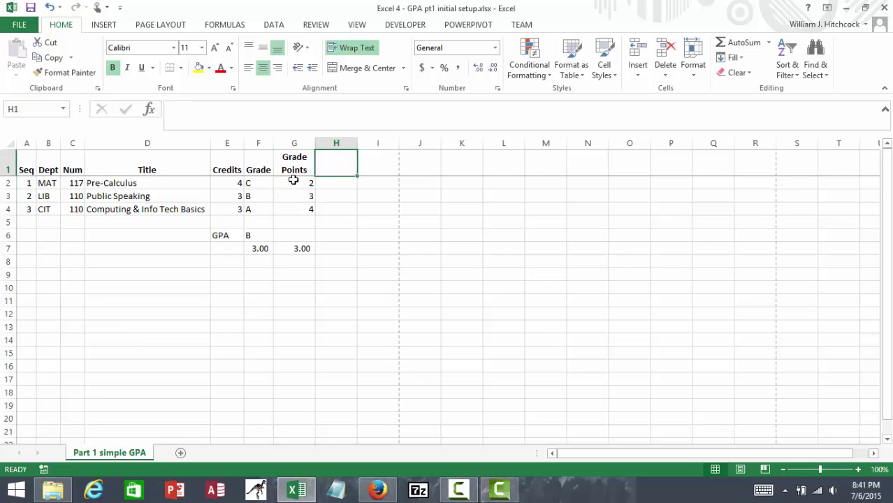
pyautogui.write('Honor')
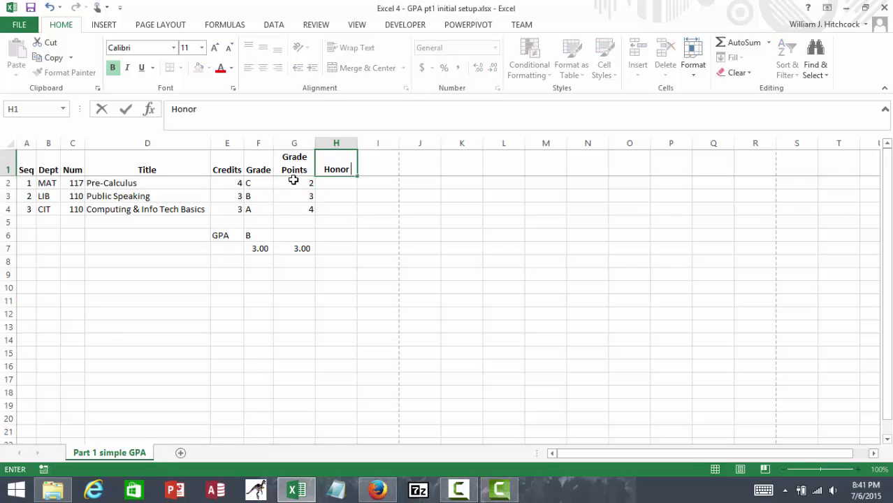
pyautogui.write(' Point')
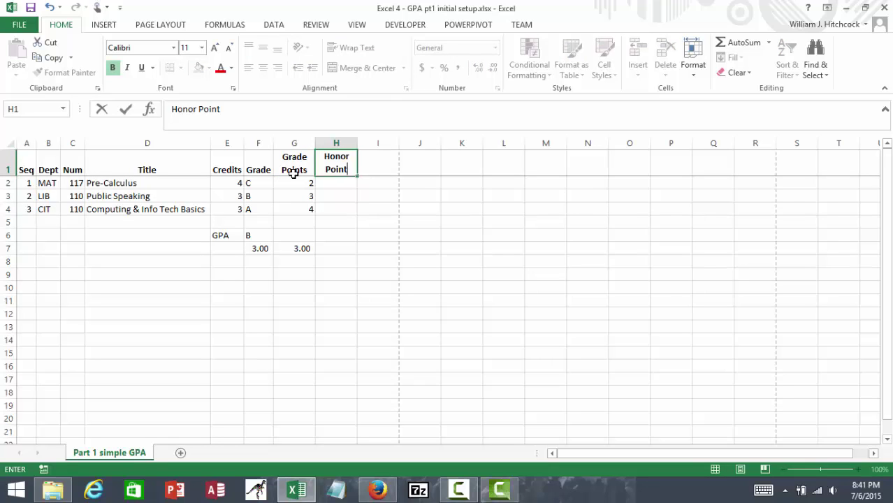
pyautogui.write('s')
pyautogui.press('Return')
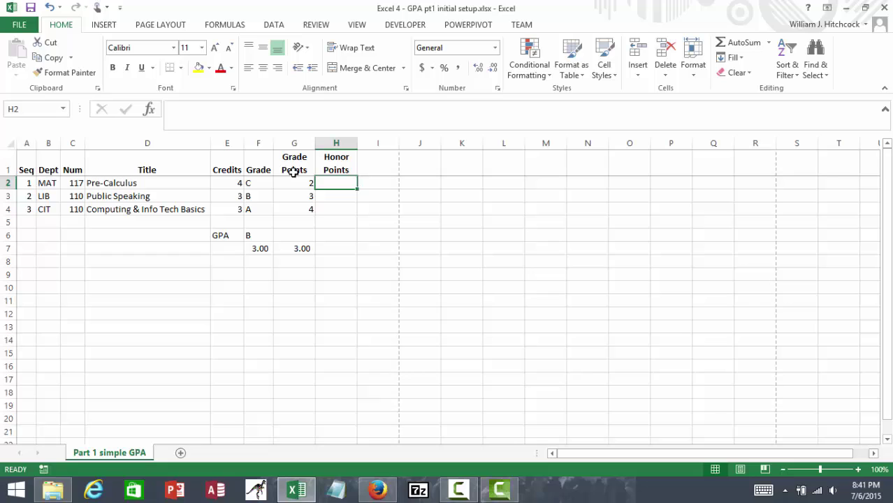
# - Calculate the Pre-Calculus honor points in H2 with the formula =G2*E2
pyautogui.write('=')
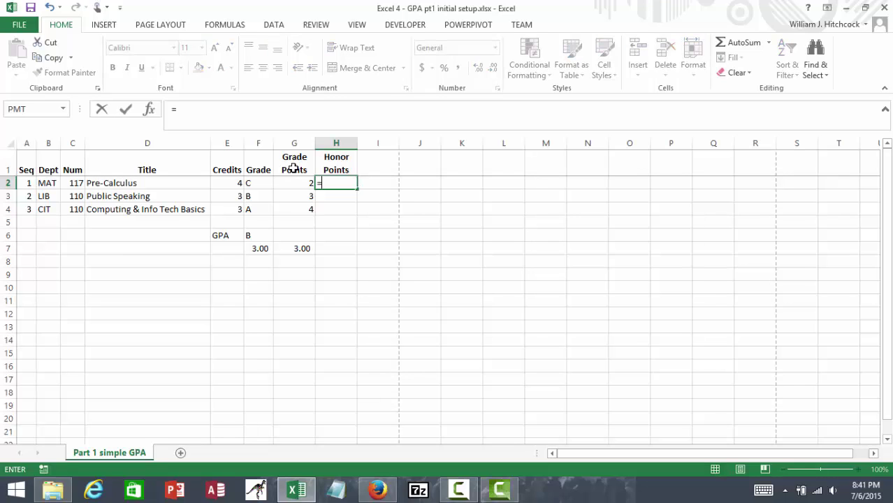
pyautogui.press('Left')
pyautogui.write('*')
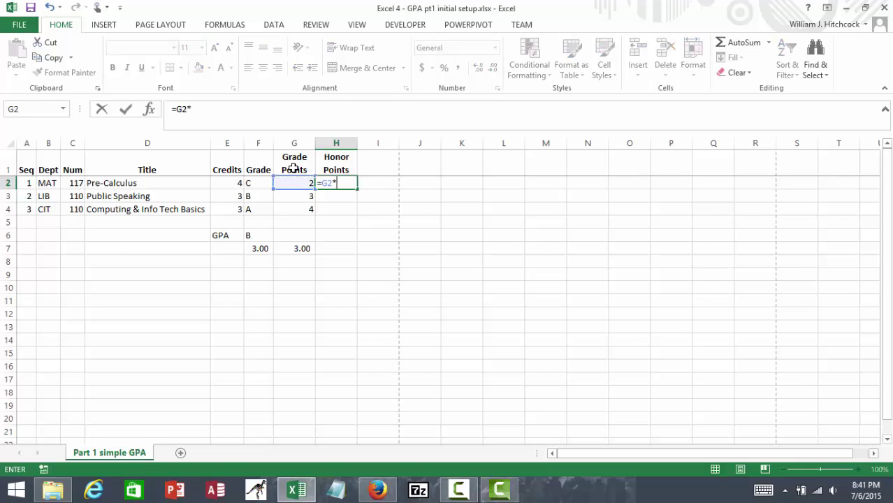
pyautogui.press('Left')
pyautogui.press('Left')
pyautogui.press('Left')
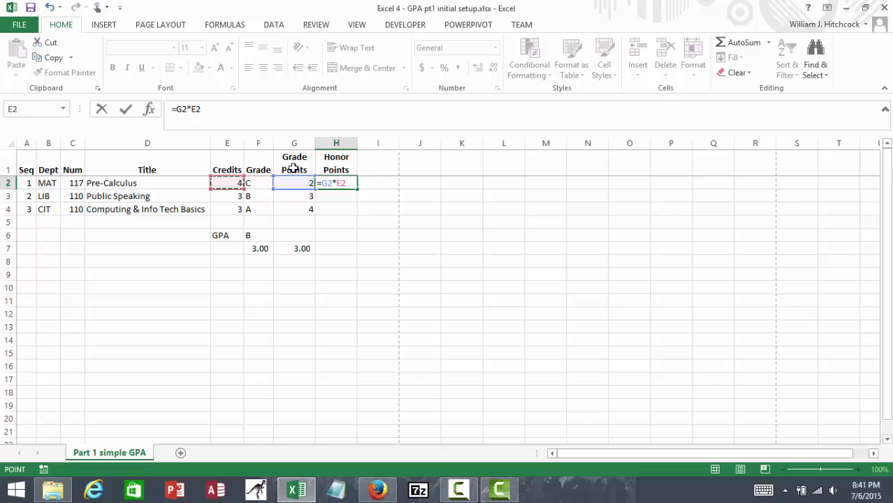
pyautogui.press('Return')
pyautogui.press('Up')
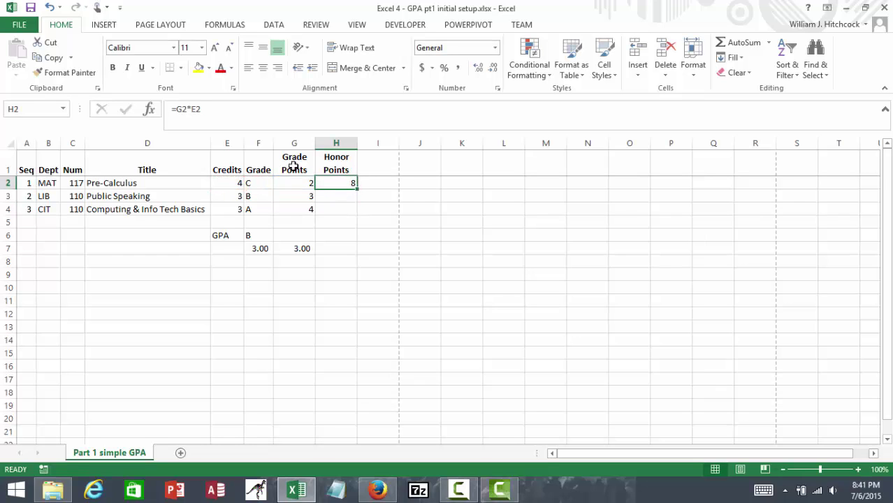
# - Fill the honor points formula down to H4 and check the copied formulas against their credits and grade points
pyautogui.moveTo(357, 190); pyautogui.dragTo(353, 211)
pyautogui.click(354, 196)
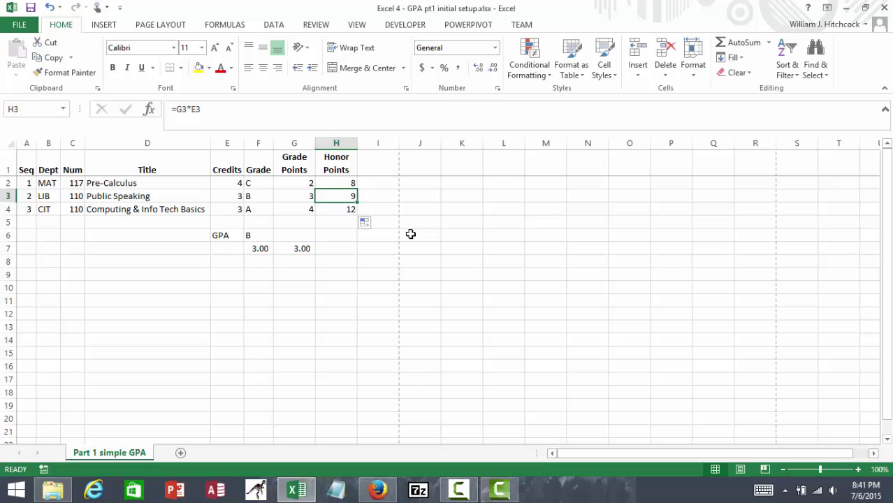
pyautogui.press('Left')
pyautogui.press('Right')
pyautogui.press('Down')
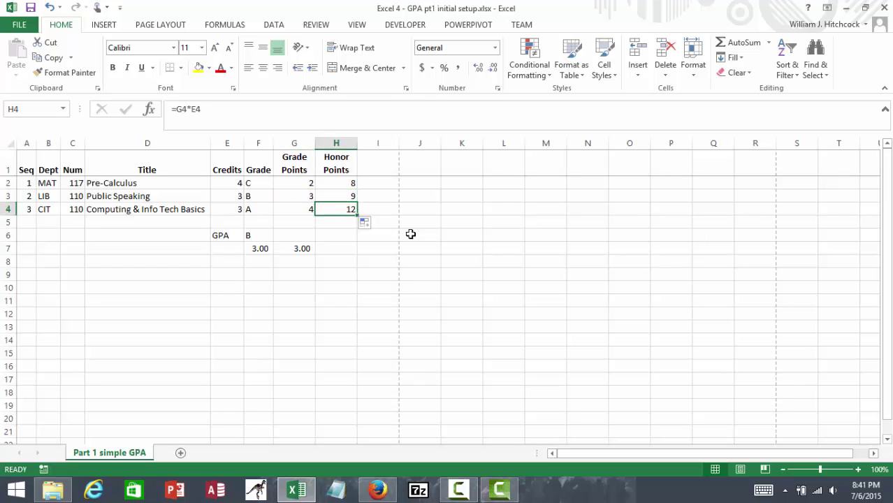
pyautogui.press('Left')
pyautogui.press('Left')
pyautogui.press('Left')
pyautogui.press('Right')
pyautogui.press('Right')
pyautogui.press('Right')
# - Total the honor points in cell H6 with the SUM function over H1:H5
pyautogui.press('Down')
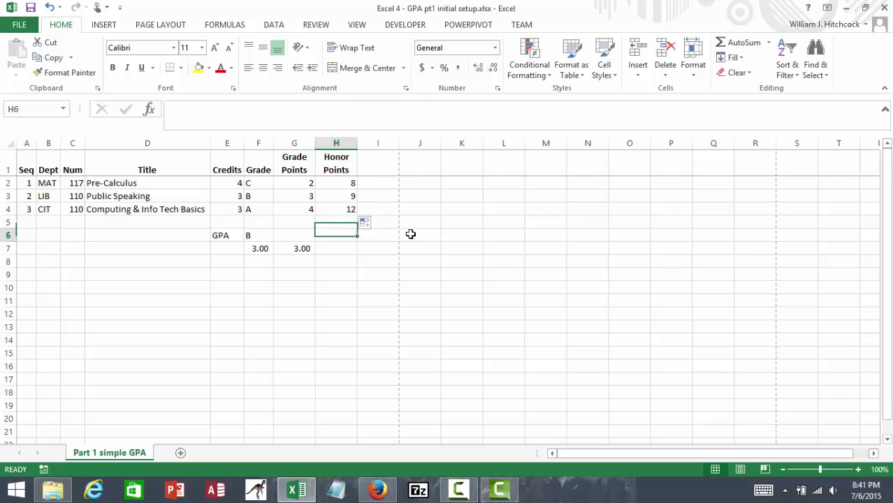
pyautogui.press('Down')
pyautogui.press('Down')
pyautogui.press('Up')
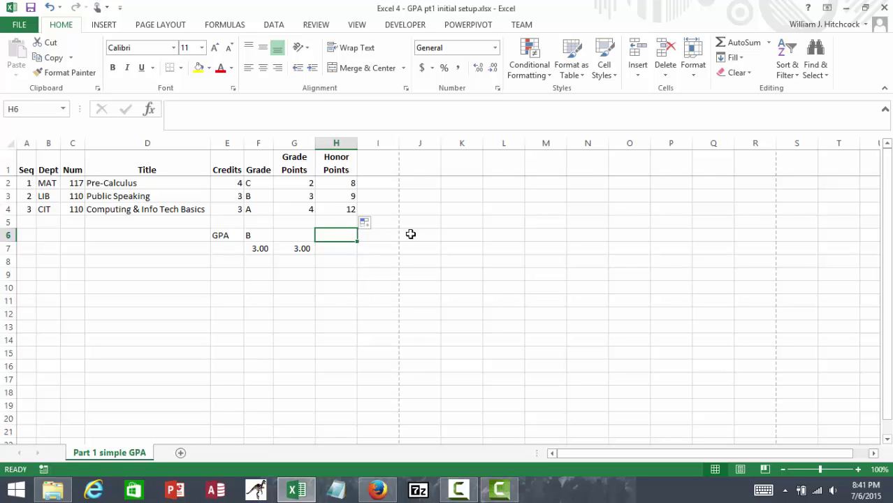
pyautogui.write('=sum')
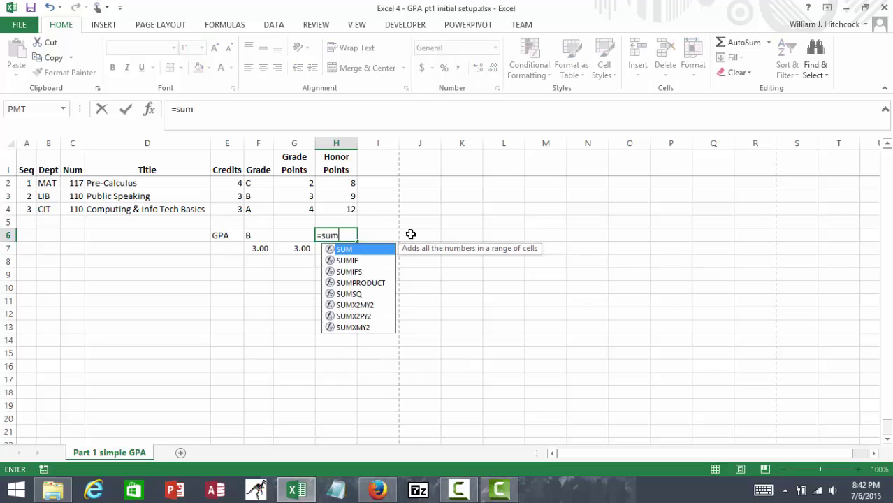
pyautogui.write('(')
pyautogui.press('Up')
pyautogui.hotkey('shift', 'Up')
pyautogui.hotkey('shift', 'Up')
pyautogui.hotkey('shift', 'Up')
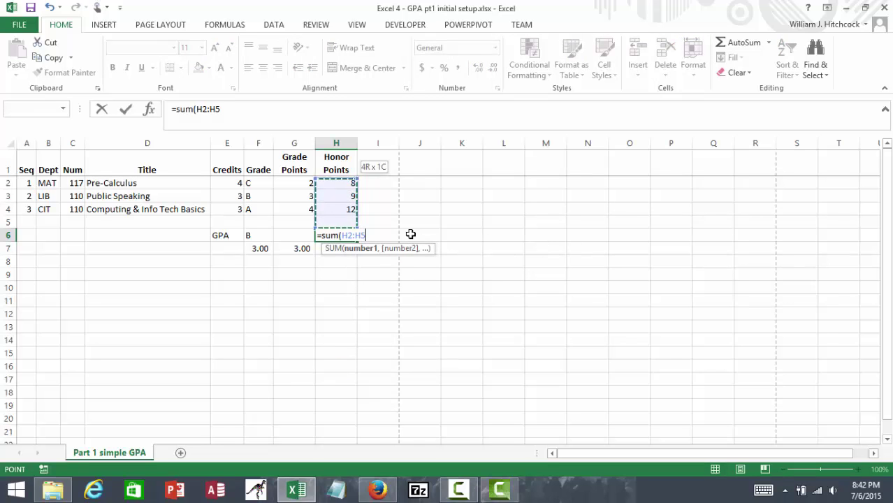
pyautogui.press('Return')
pyautogui.press('Up')
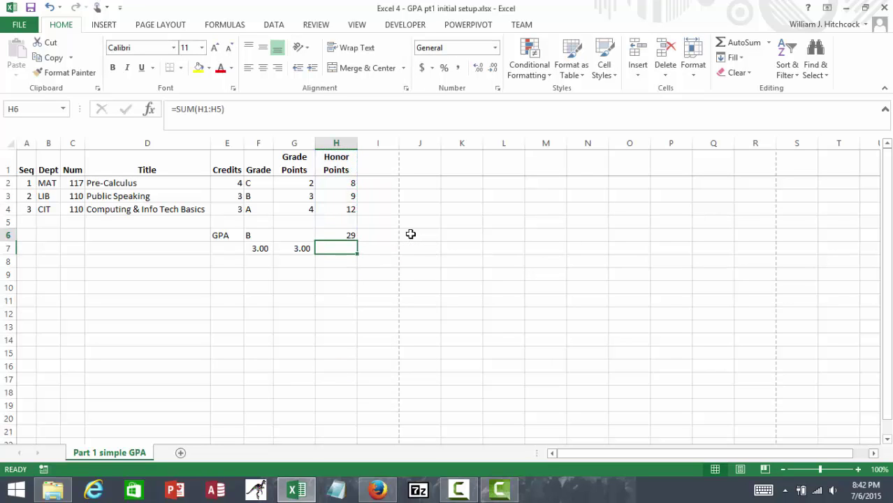
pyautogui.press('Left')
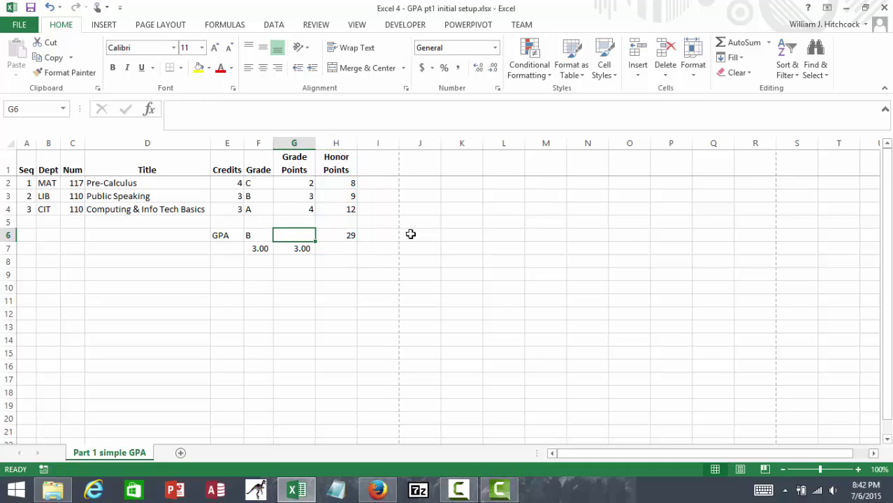
pyautogui.write('=sum')
pyautogui.write('(')
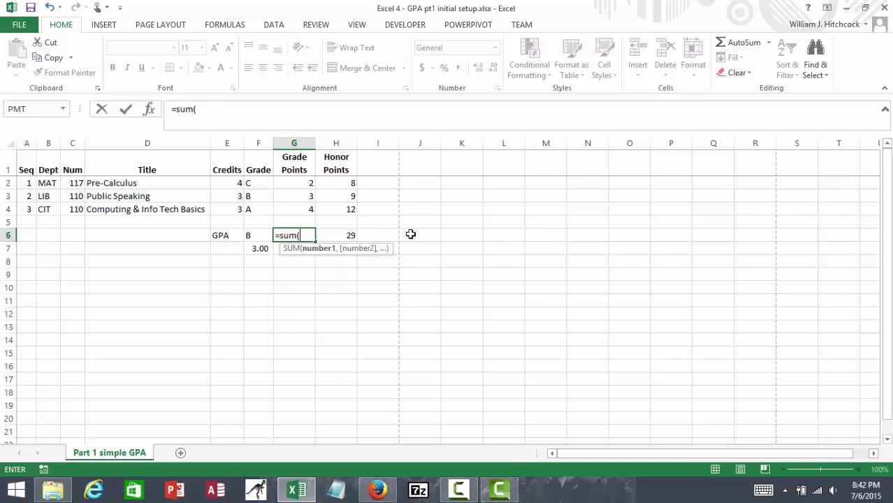
pyautogui.press('Escape')
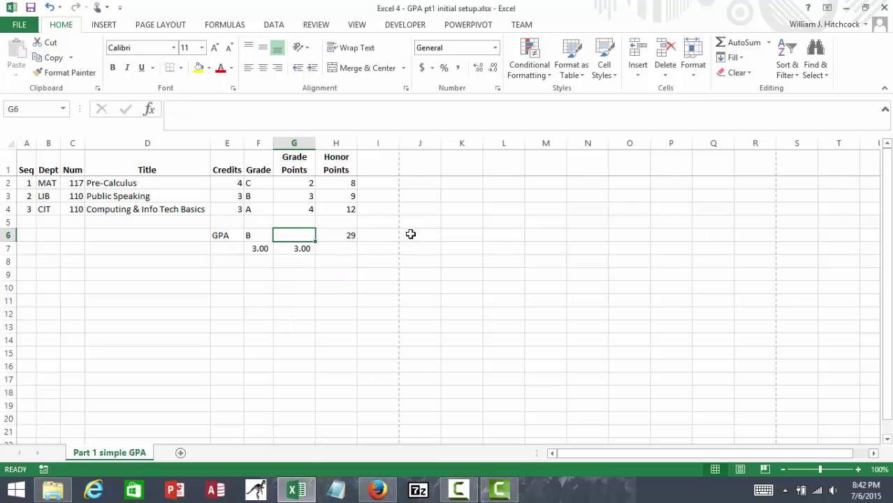
# - Total the credits in cell E6 with the SUM function over E1:E5
pyautogui.press('Left')
pyautogui.press('Left')
pyautogui.write('=sum(')
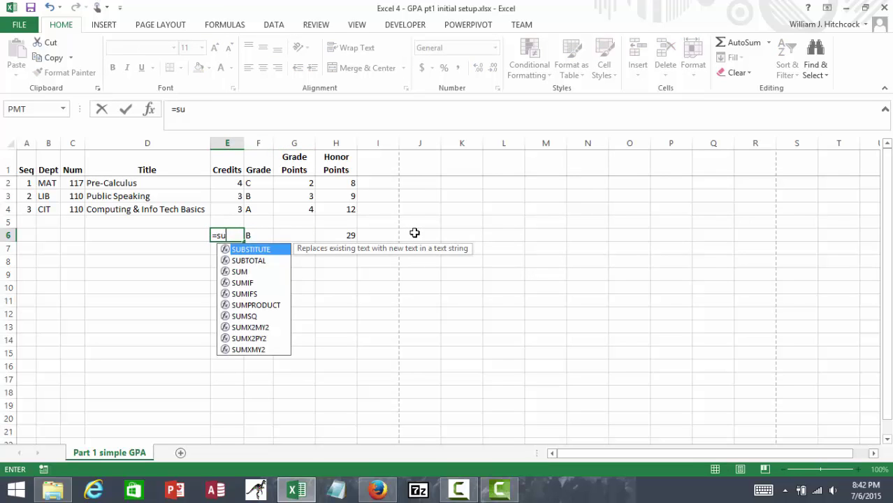
pyautogui.press('Up')
pyautogui.hotkey('shift', 'Up')
pyautogui.hotkey('shift', 'Up')
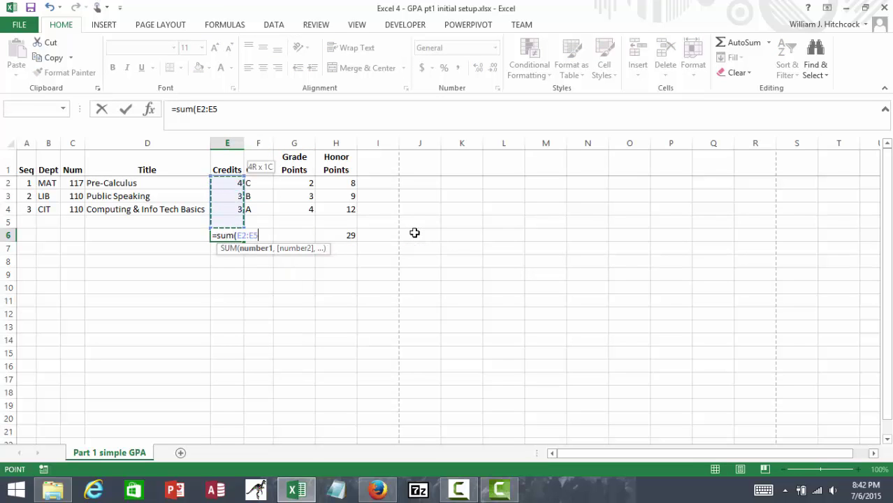
pyautogui.hotkey('shift', 'Up')
pyautogui.hotkey('shift', 'Up')
pyautogui.press('Return')
pyautogui.press('Up')
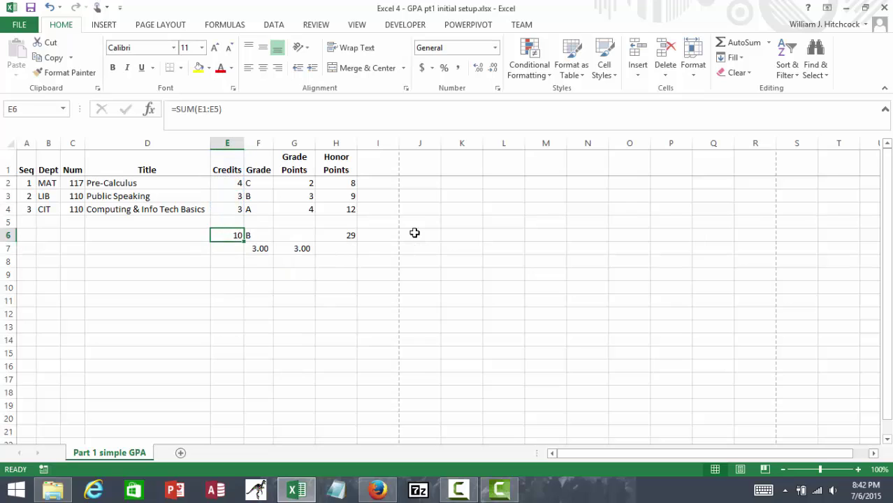
# - Clear the grade in F6 and calculate the weighted GPA in G6 with the formula =H6/E6
pyautogui.press('Right')
pyautogui.press('Delete')
pyautogui.press('Right')
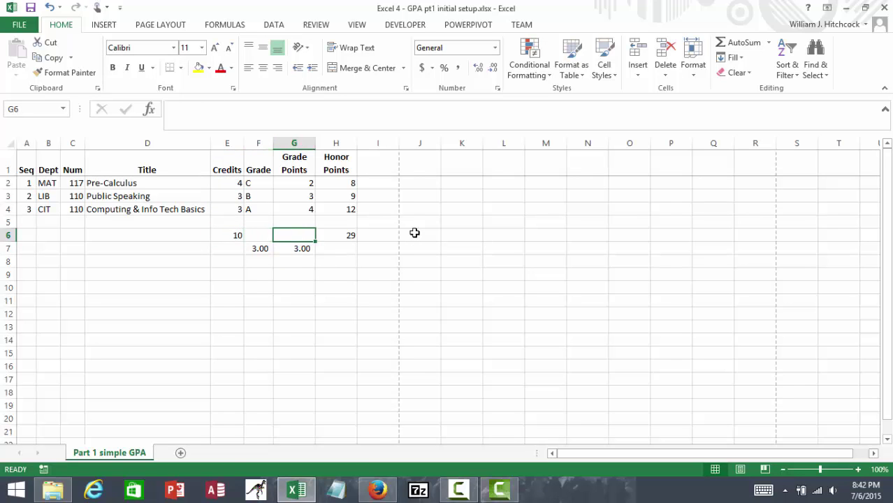
pyautogui.write('=')
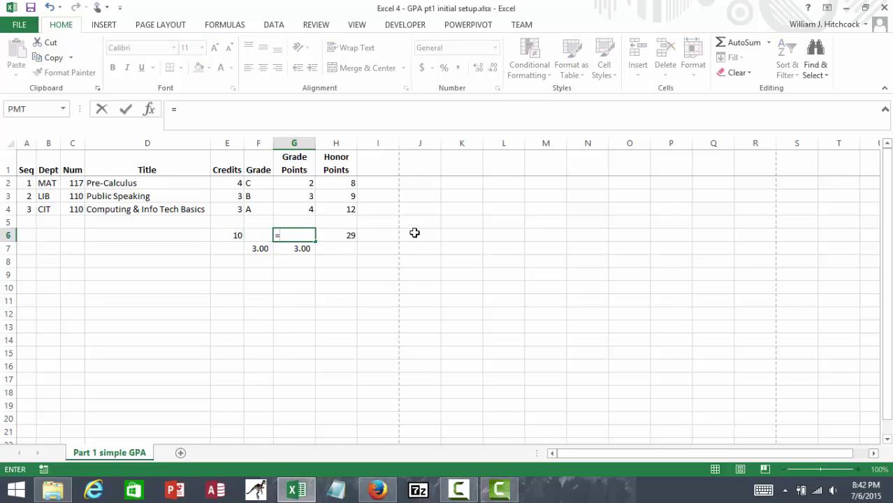
pyautogui.press('Right')
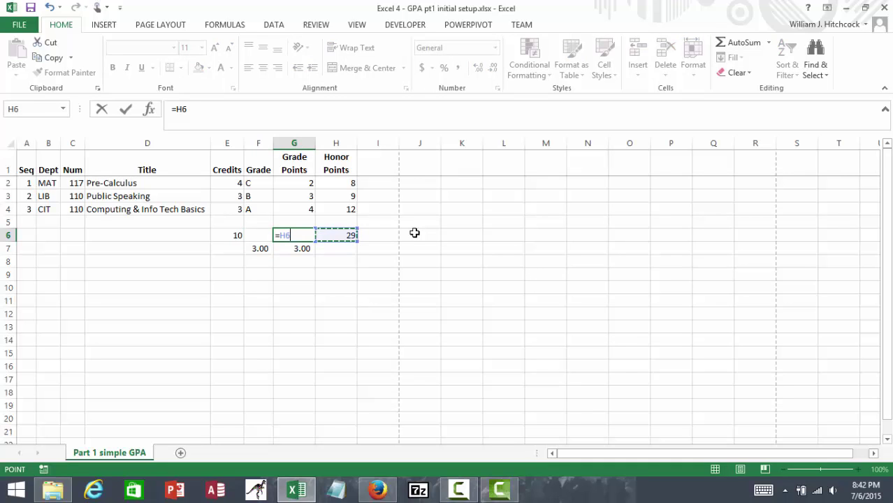
pyautogui.write('/')
pyautogui.press('Left')
pyautogui.press('Left')
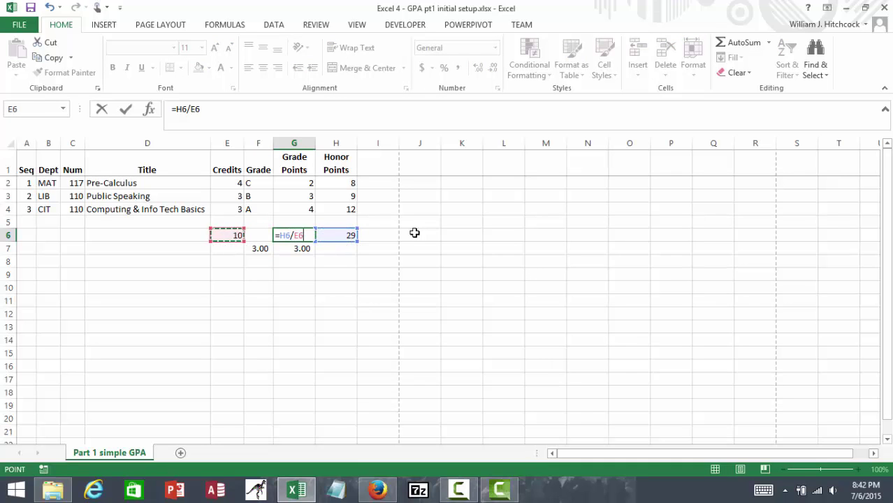
pyautogui.press('Return')
pyautogui.press('Up')
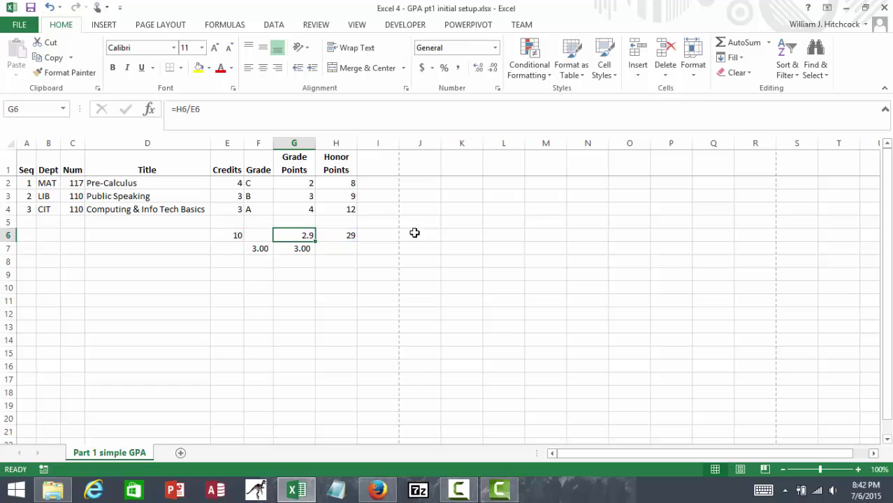
# - Apply the comma style to the GPA in G6 and clear the old averages in F7:G7
pyautogui.click(459, 70)
pyautogui.press('Down')
pyautogui.press('Left')
pyautogui.hotkey('shift', 'Right')
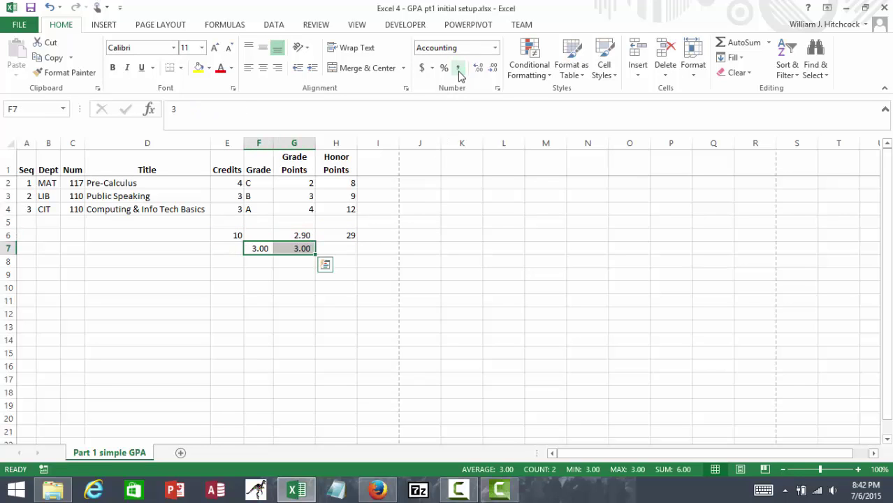
pyautogui.press('Delete')
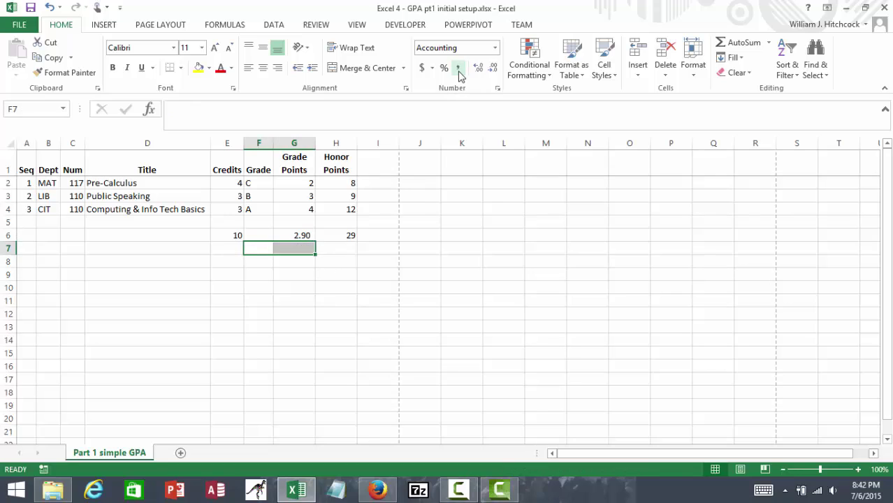
# - Set the Pre-Calculus credits in E2 to 3 and check the honor points total and GPA in row 6
pyautogui.press('Up')
pyautogui.press('Up')
pyautogui.press('Up')
pyautogui.press('Up')
pyautogui.press('Up')
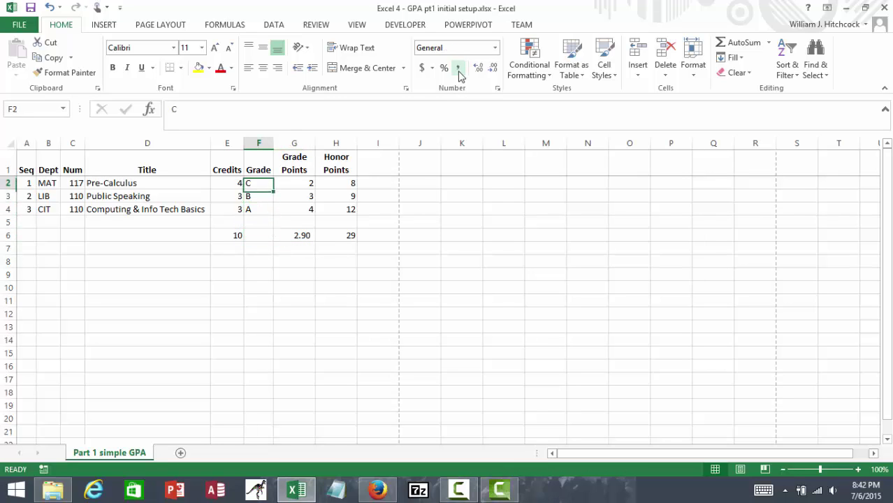
pyautogui.press('Left')
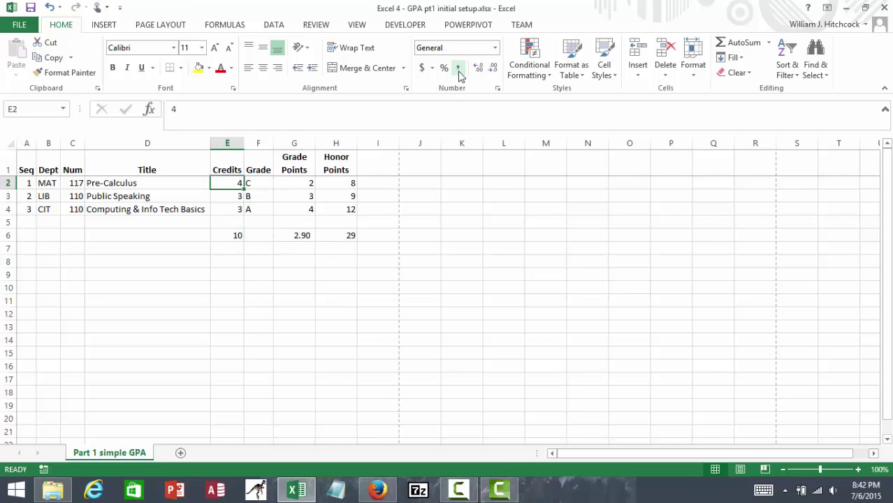
pyautogui.write('3')
pyautogui.press('Tab')
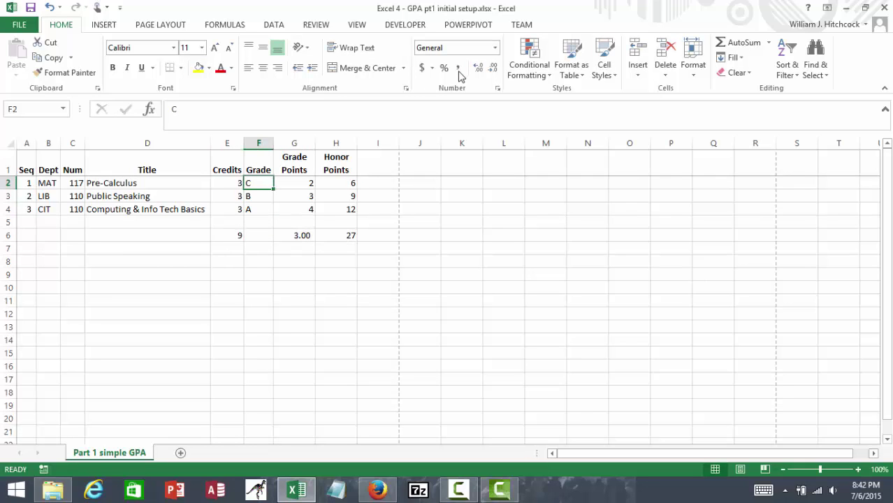
pyautogui.press('Down')
pyautogui.press('Down')
pyautogui.press('Down')
pyautogui.press('Down')
pyautogui.press('Right')
pyautogui.press('Right')
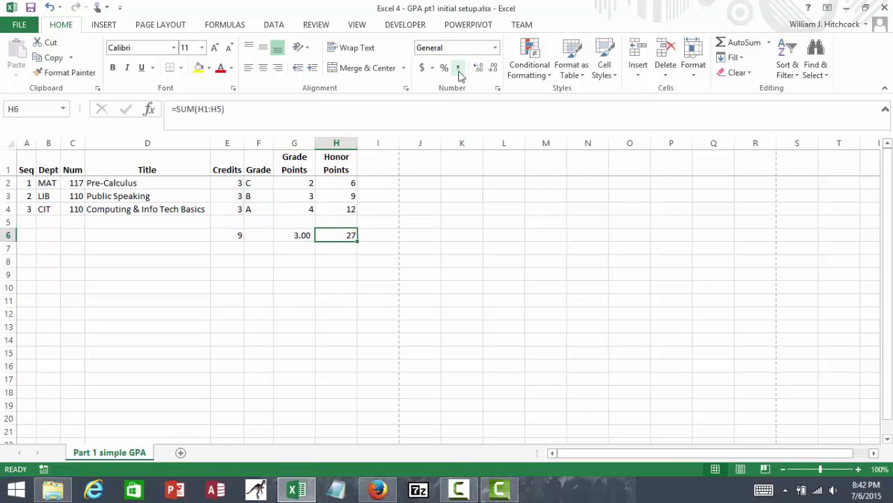
pyautogui.press('Left')
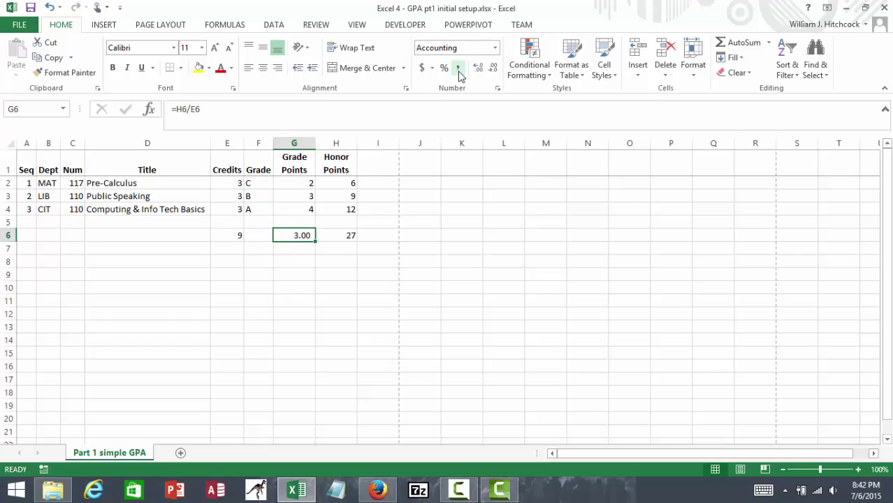
# - Change the Pre-Calculus grade in F2 to D and the Public Speaking grade in F3 to C
pyautogui.press('Left')
pyautogui.press('Left')
pyautogui.press('Up')
pyautogui.press('Up')
pyautogui.press('Up')
pyautogui.press('Up')
pyautogui.press('Right')
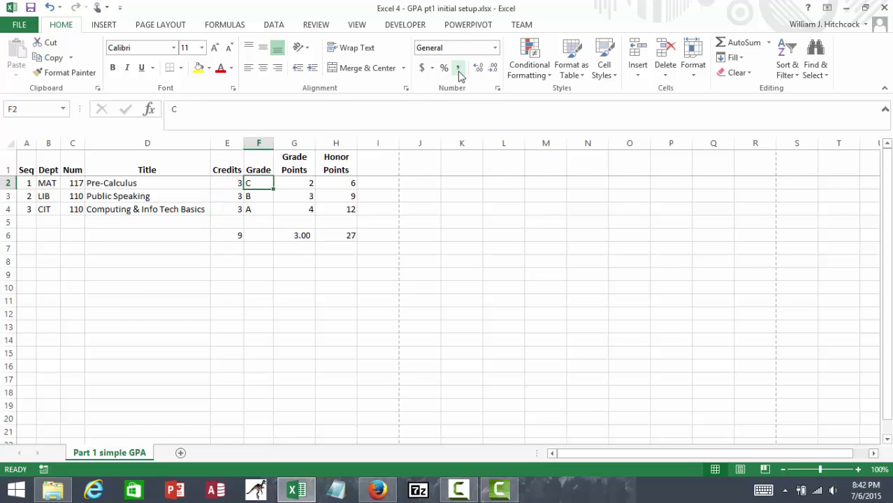
pyautogui.write('D')
pyautogui.press('Return')
pyautogui.write('C')
pyautogui.press('Return')
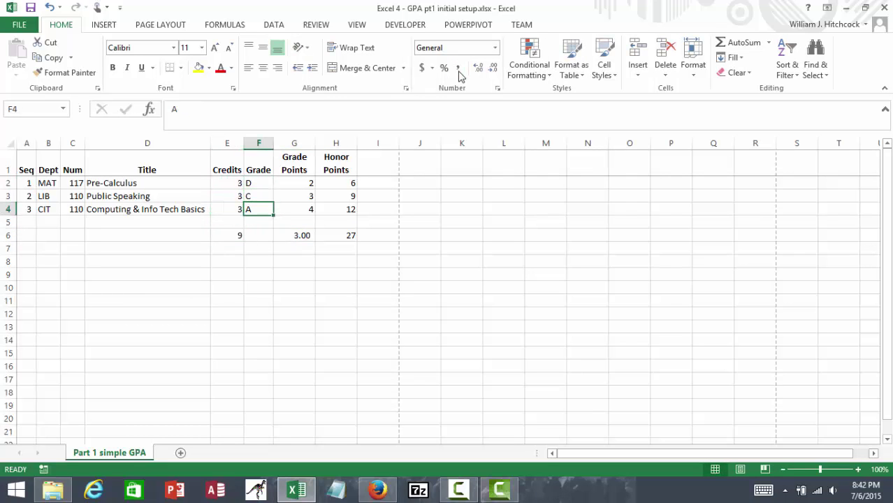
# - Set the grade points to 1 for Pre-Calculus in G2 and 2 for Public Speaking in G3
pyautogui.press('Up')
pyautogui.press('Up')
pyautogui.press('Right')
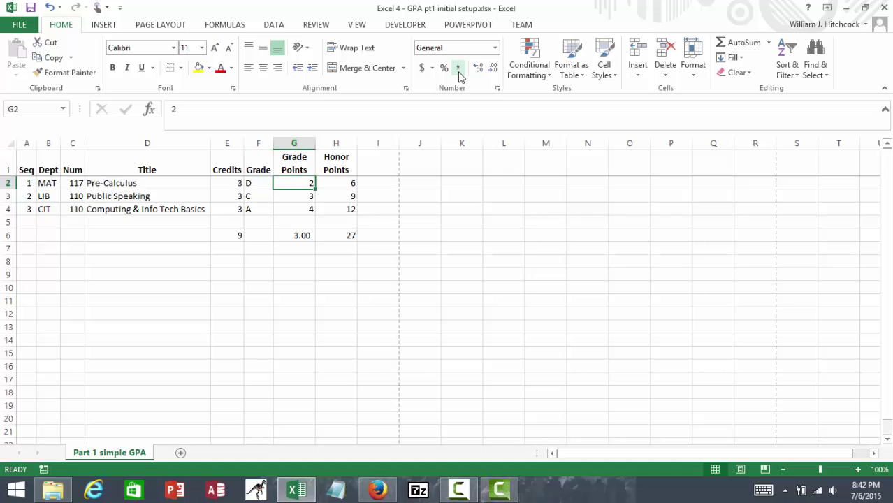
pyautogui.write('1')
pyautogui.press('Return')
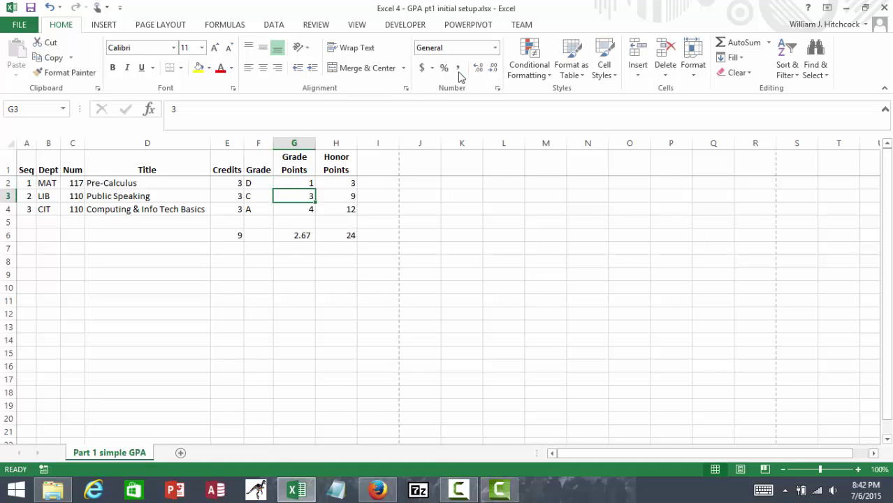
pyautogui.write('2')
pyautogui.press('Return')
# - Show the weighted GPA in G6 with three decimal places
pyautogui.press('Down')
pyautogui.press('Down')
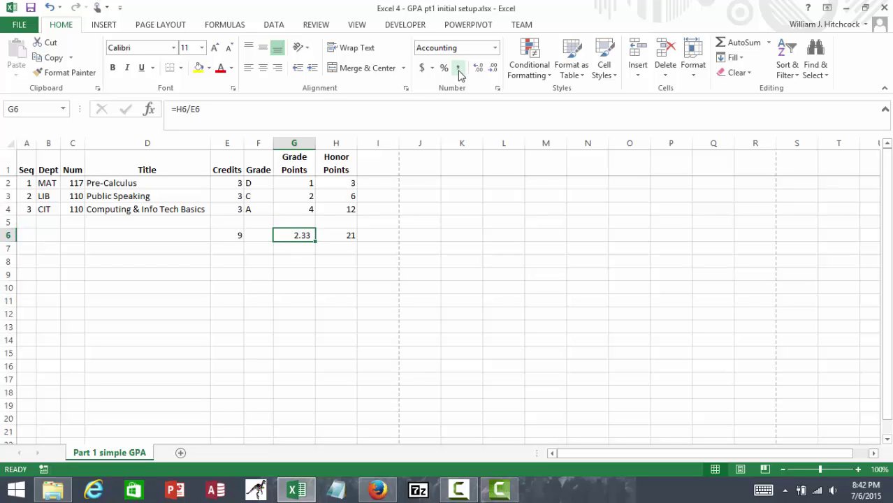
pyautogui.click(478, 69)
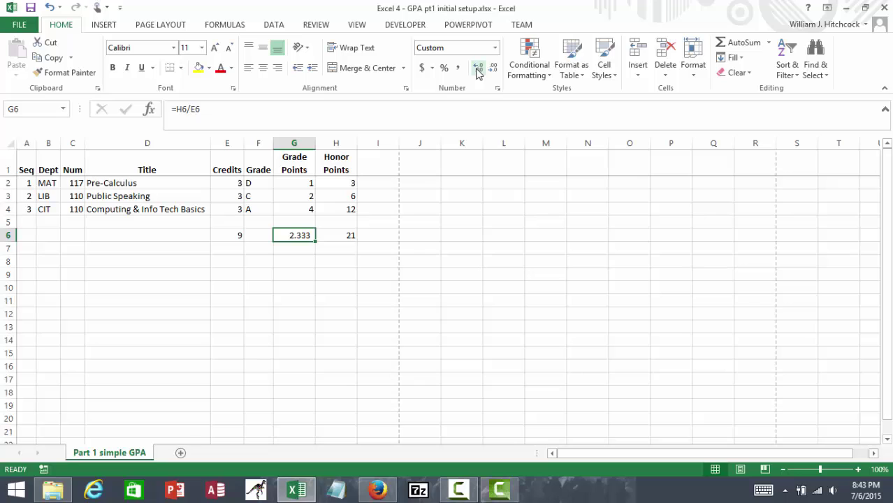
# - Format the credits in E2:E6 in comma style with no decimal places
pyautogui.press('Up')
pyautogui.press('Up')
pyautogui.press('Up')
pyautogui.press('Up')
pyautogui.press('Left')
pyautogui.press('Left')
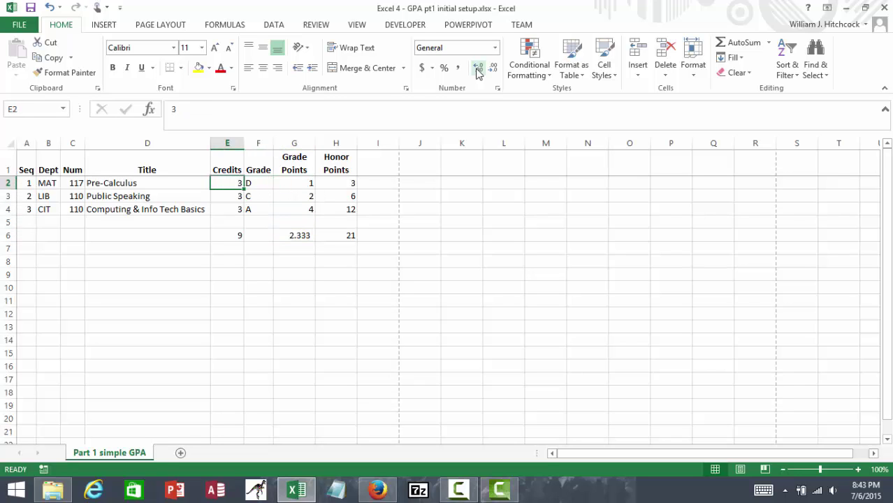
pyautogui.hotkey('shift', 'Down')
pyautogui.hotkey('shift', 'Down')
pyautogui.hotkey('shift', 'Down')
pyautogui.hotkey('shift', 'Down')
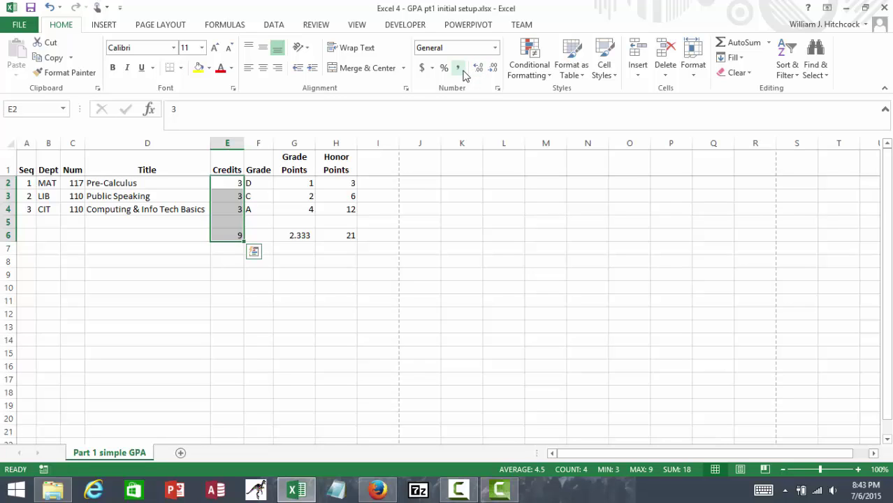
pyautogui.click(458, 68)
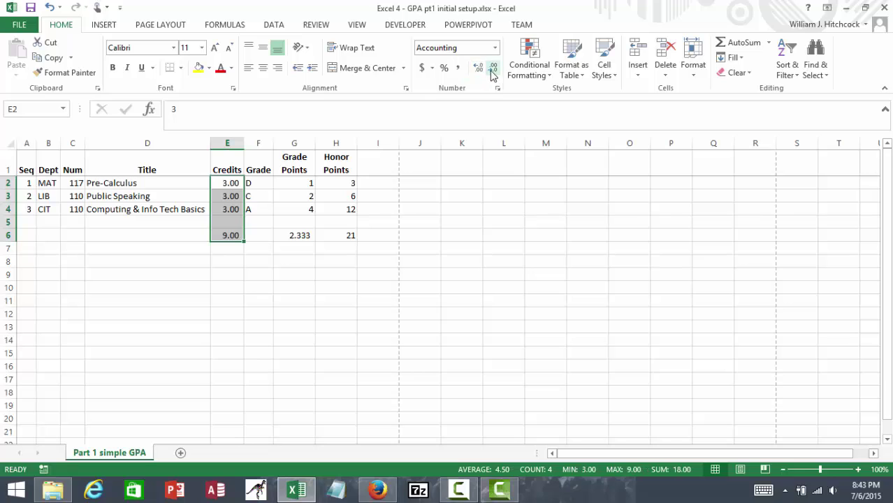
pyautogui.click(492, 68)
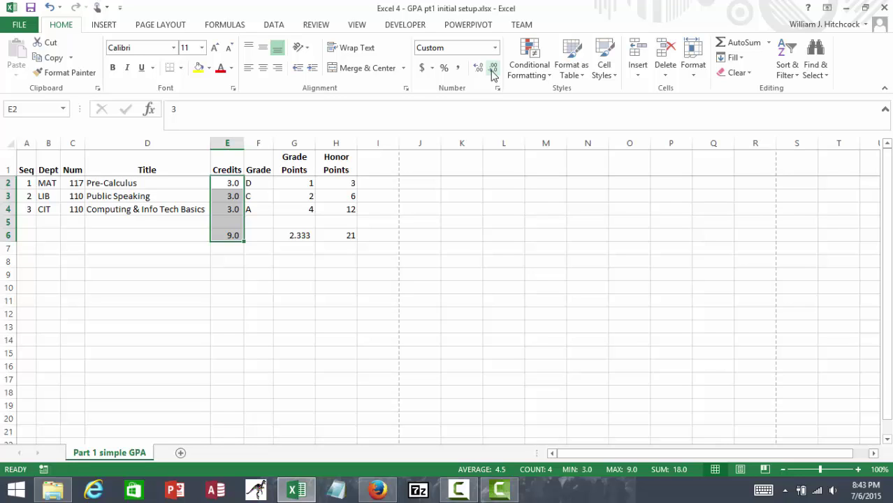
pyautogui.click(493, 69)
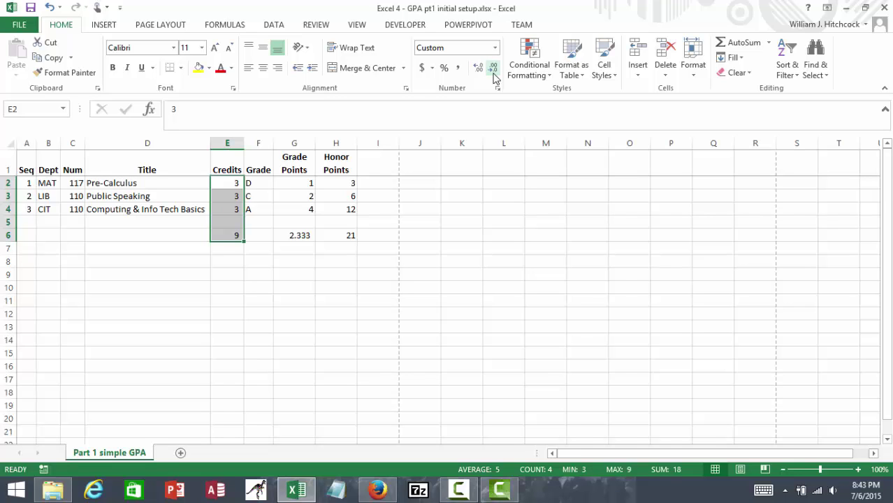
# - Format the course grade points in G2:G4 in comma style with one decimal place
pyautogui.press('Right')
pyautogui.press('Right')
pyautogui.hotkey('shift', 'Down')
pyautogui.hotkey('shift', 'Down')
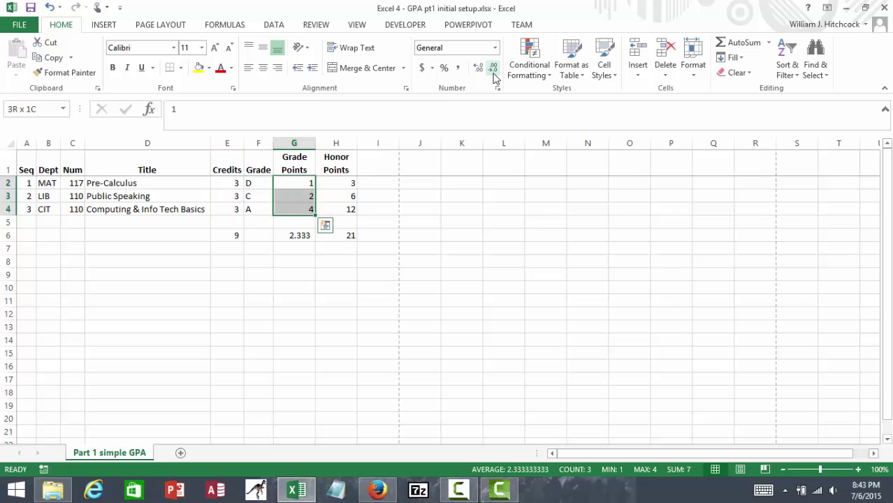
pyautogui.click(461, 70)
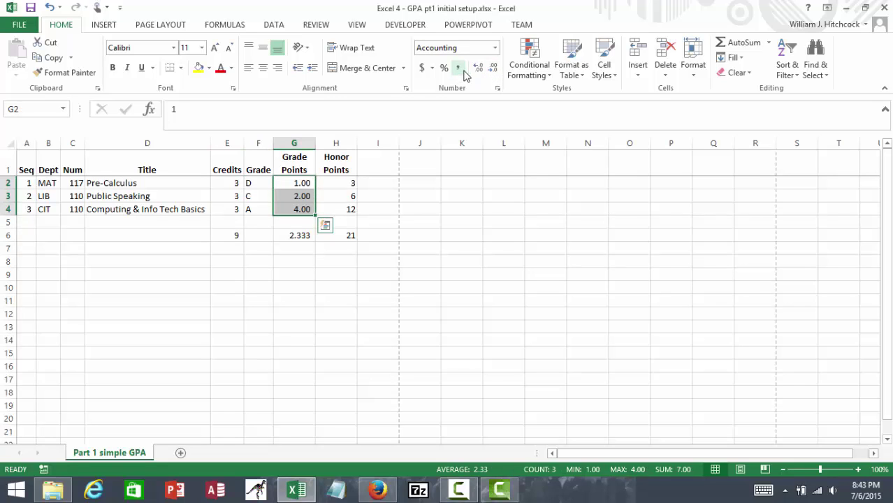
pyautogui.click(492, 69)
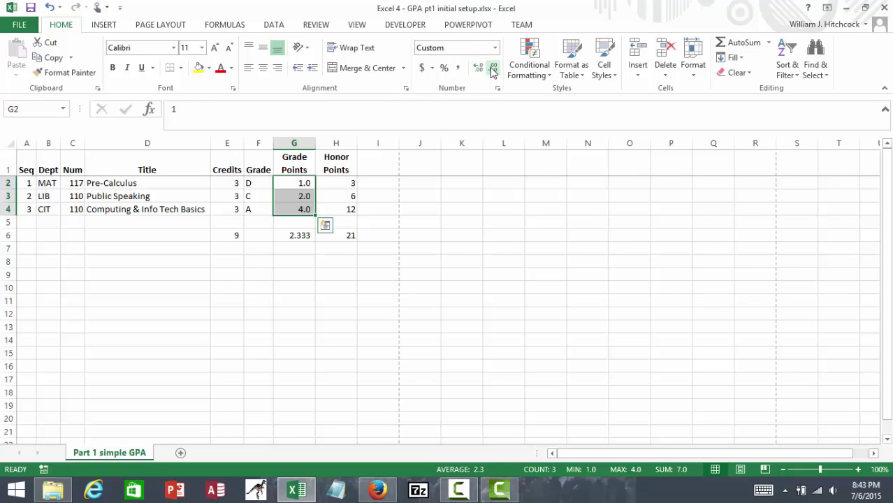
# - Format the honor points in H2:H6 in comma style with one decimal place and return to cell A2
pyautogui.press('Right')
pyautogui.hotkey('shift', 'Down')
pyautogui.hotkey('shift', 'Down')
pyautogui.hotkey('shift', 'Down')
pyautogui.hotkey('shift', 'Down')
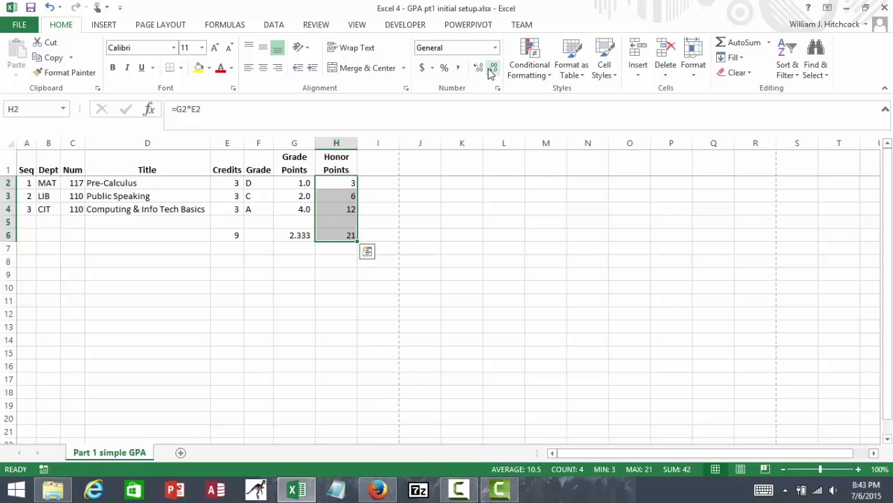
pyautogui.click(461, 68)
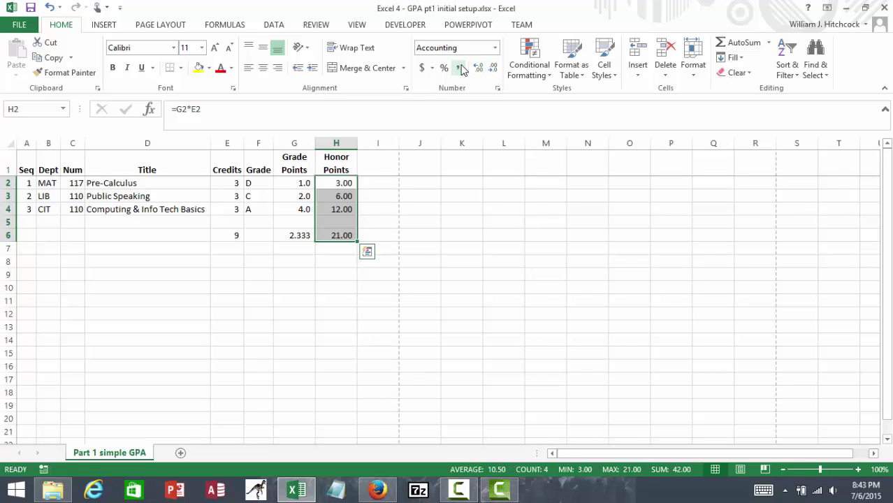
pyautogui.click(493, 69)
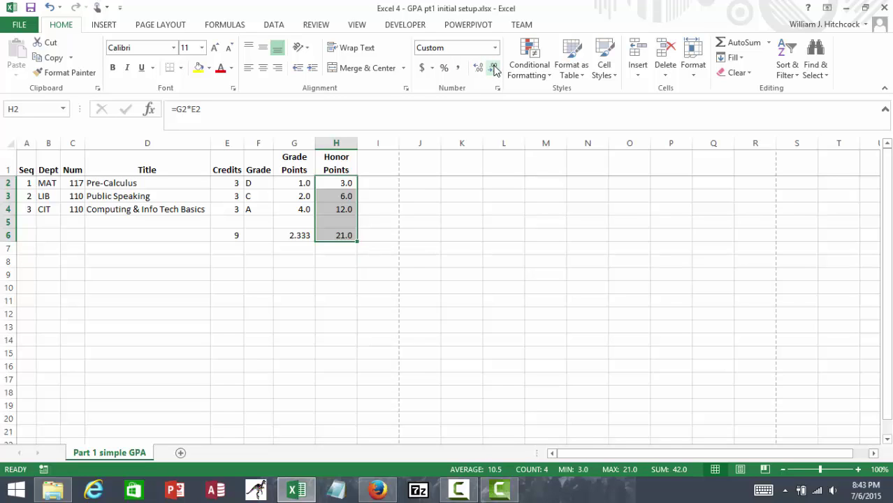
pyautogui.press('Home')
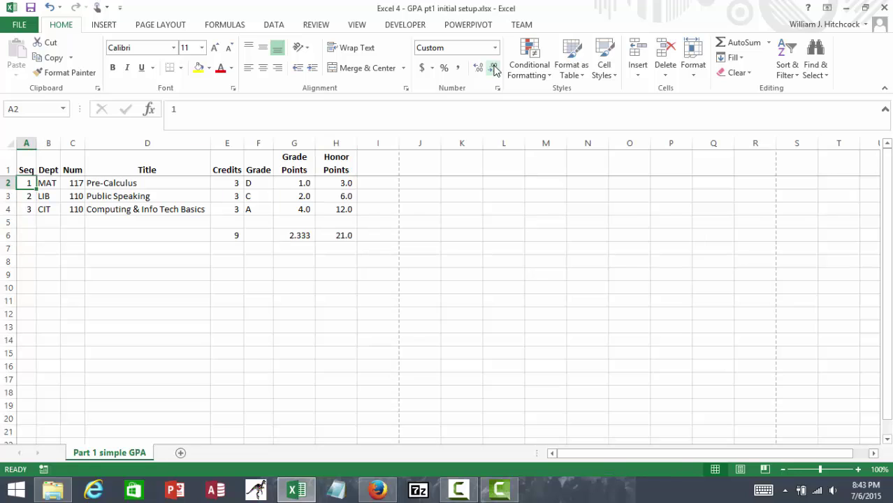